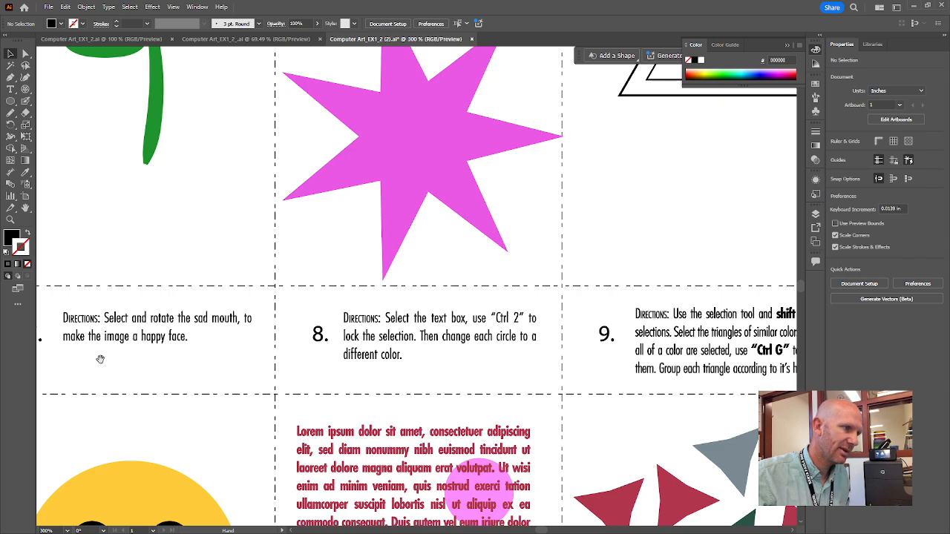
# Select all the green stars in exercise 6 together and change their fill to blue, hex 11C5EF
pyautogui.moveTo(161, 356); pyautogui.dragTo(540, 308)
pyautogui.moveTo(451, 365); pyautogui.dragTo(491, 276)
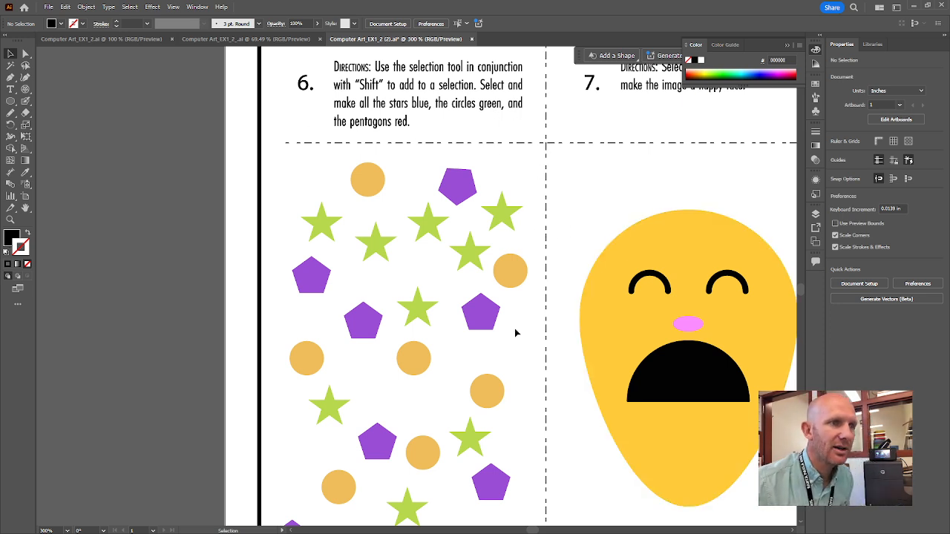
pyautogui.scroll(-3, 516, 333)
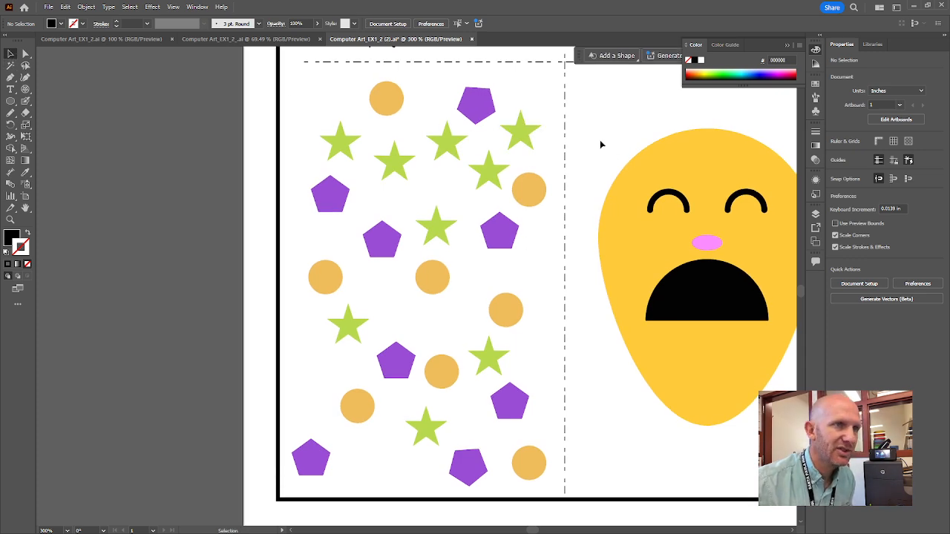
pyautogui.click(519, 135)
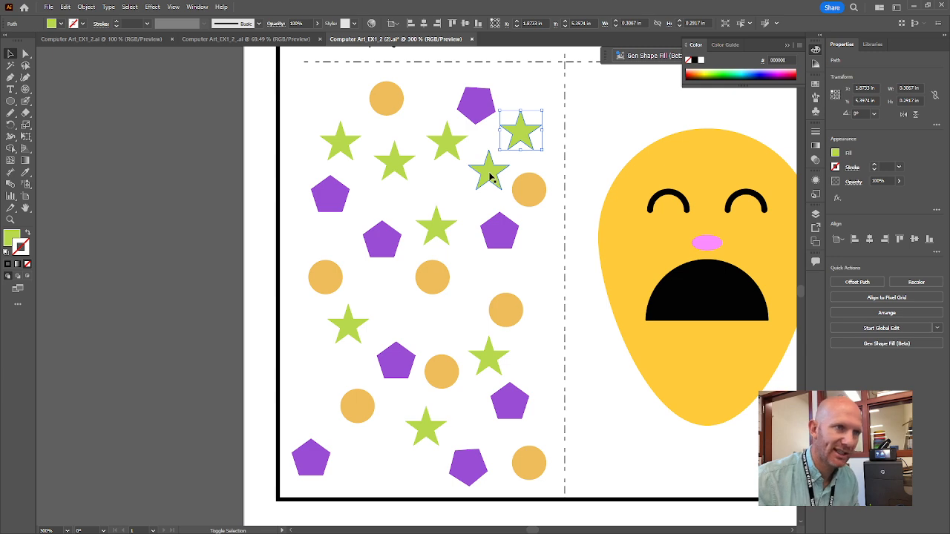
pyautogui.keyDown('shift'); pyautogui.click(494, 176); pyautogui.keyUp('shift')
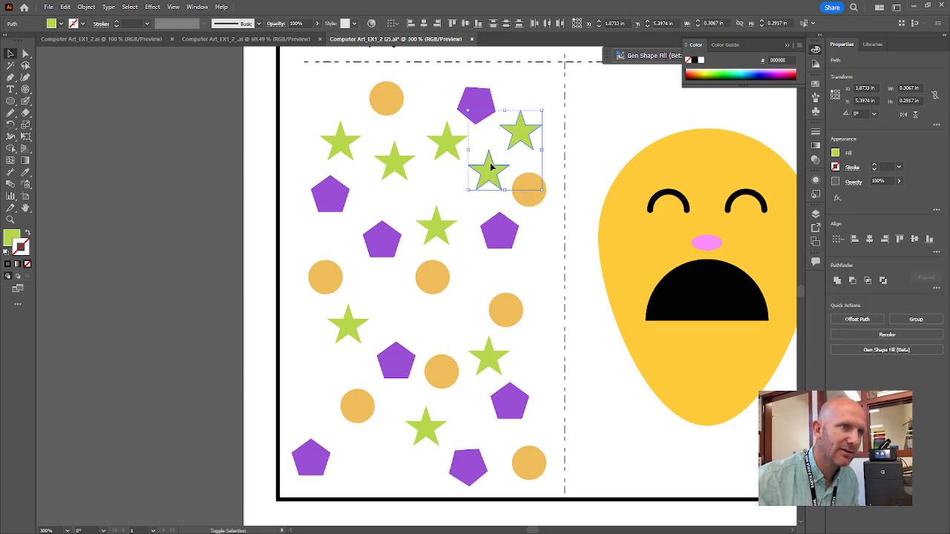
pyautogui.keyDown('shift'); pyautogui.click(447, 143); pyautogui.keyUp('shift')
pyautogui.keyDown('shift'); pyautogui.click(435, 221); pyautogui.keyUp('shift')
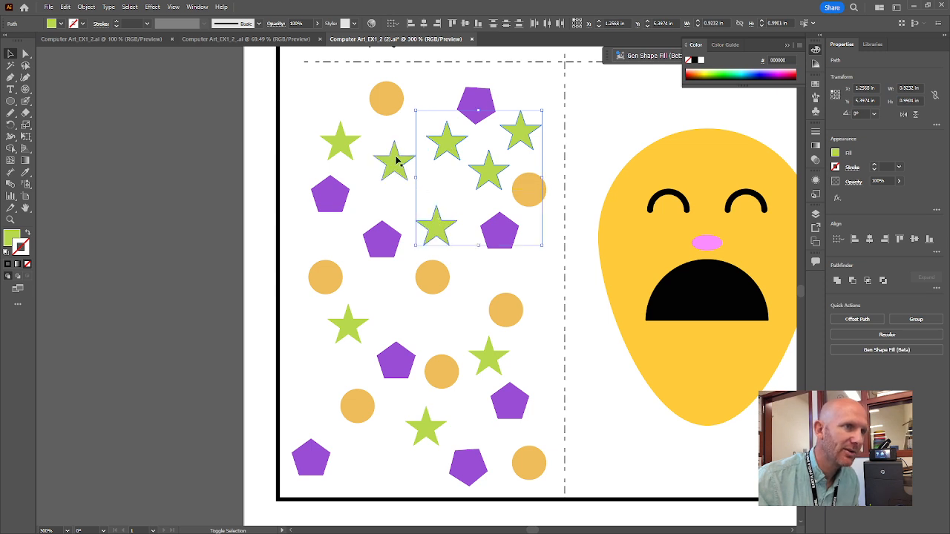
pyautogui.keyDown('shift'); pyautogui.click(394, 158); pyautogui.keyUp('shift')
pyautogui.keyDown('shift'); pyautogui.click(339, 141); pyautogui.keyUp('shift')
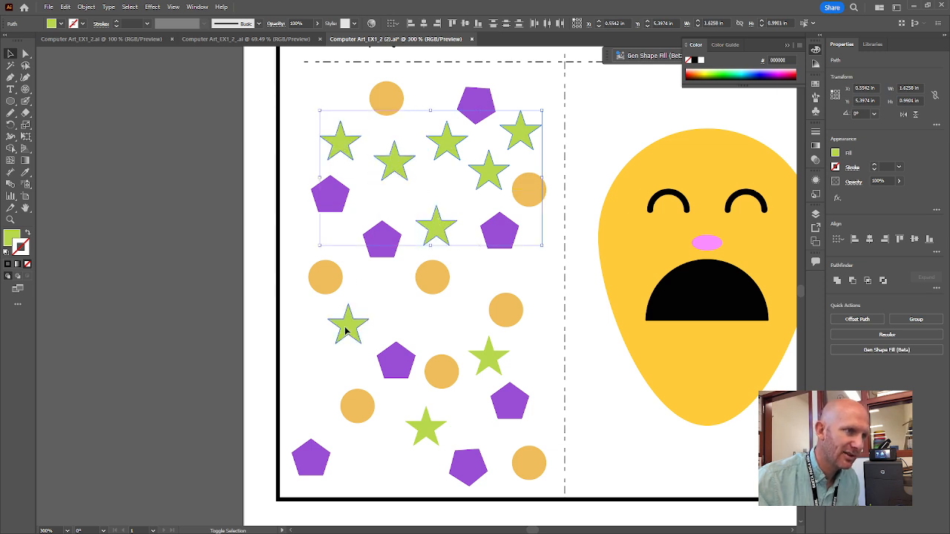
pyautogui.keyDown('shift'); pyautogui.click(345, 326); pyautogui.keyUp('shift')
pyautogui.keyDown('shift'); pyautogui.click(487, 357); pyautogui.keyUp('shift')
pyautogui.keyDown('shift'); pyautogui.click(425, 426); pyautogui.keyUp('shift')
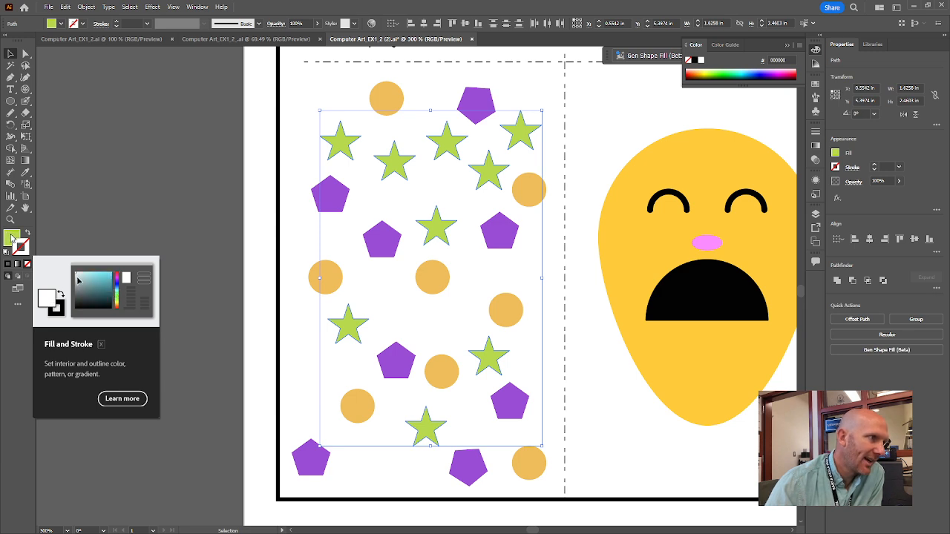
pyautogui.doubleClick(11, 239)
pyautogui.click(647, 216)
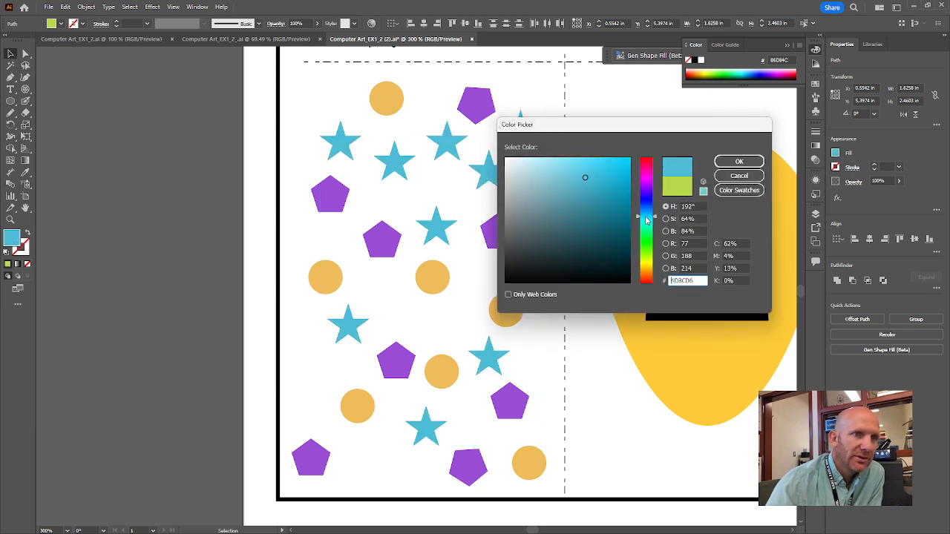
pyautogui.moveTo(624, 175); pyautogui.dragTo(622, 164)
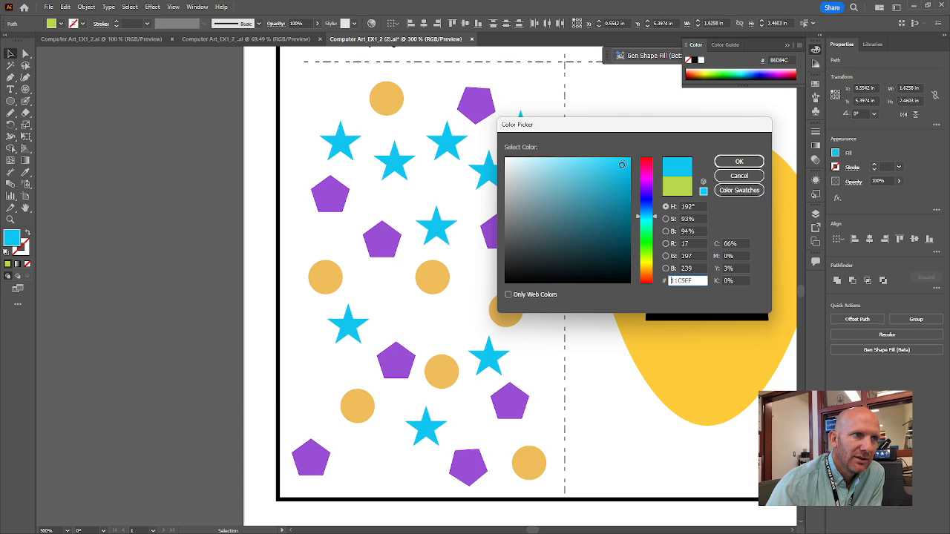
pyautogui.click(741, 162)
# Select all the orange circles in exercise 6 together and change their fill to dark green, hex 107C0D
pyautogui.scroll(3, 532, 128)
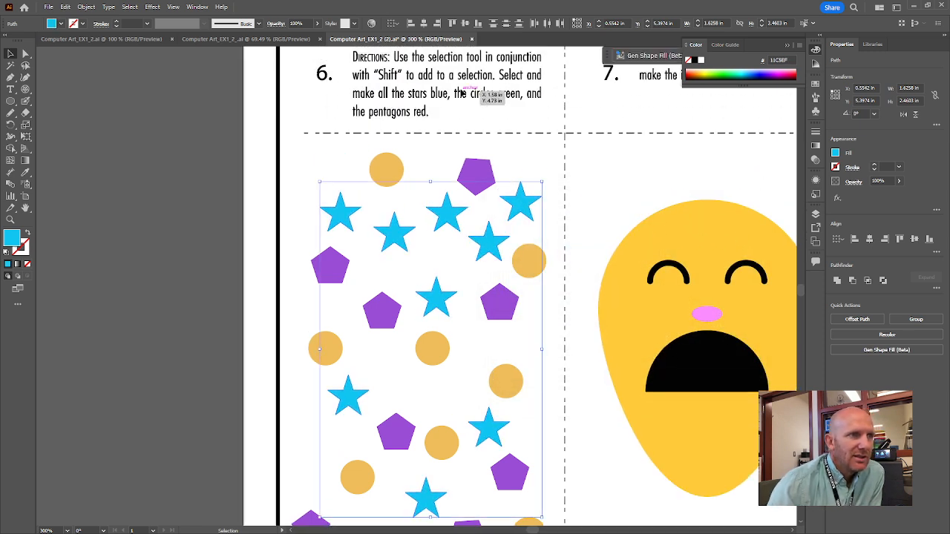
pyautogui.scroll(-2, 499, 131)
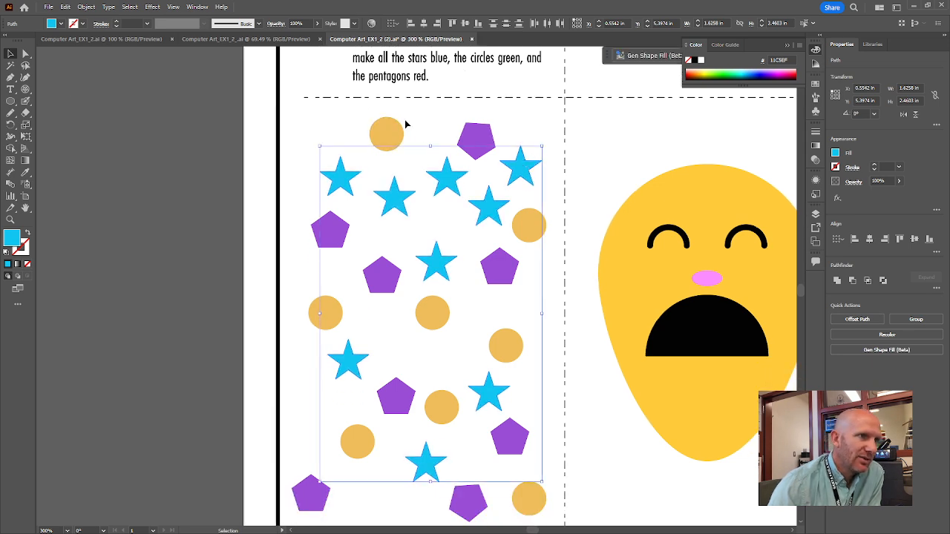
pyautogui.click(377, 132)
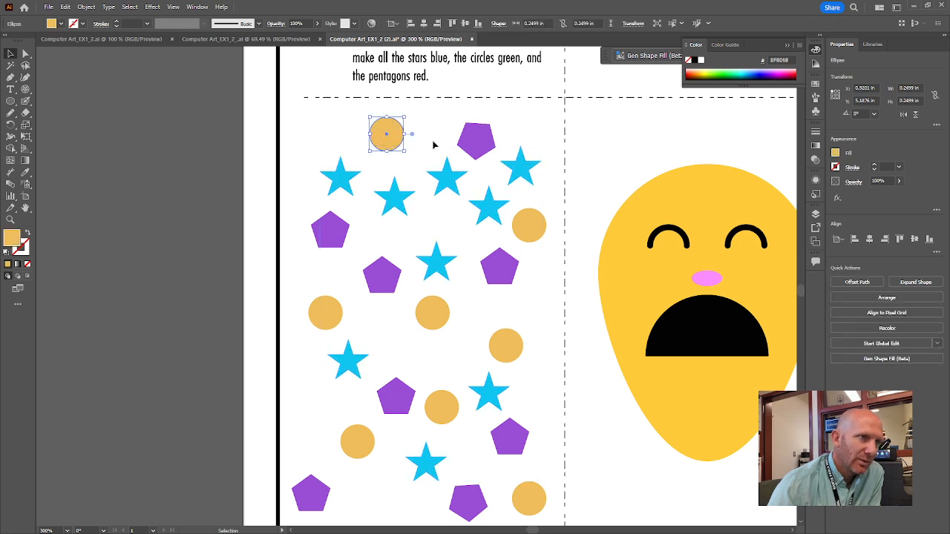
pyautogui.keyDown('shift'); pyautogui.click(524, 223); pyautogui.keyUp('shift')
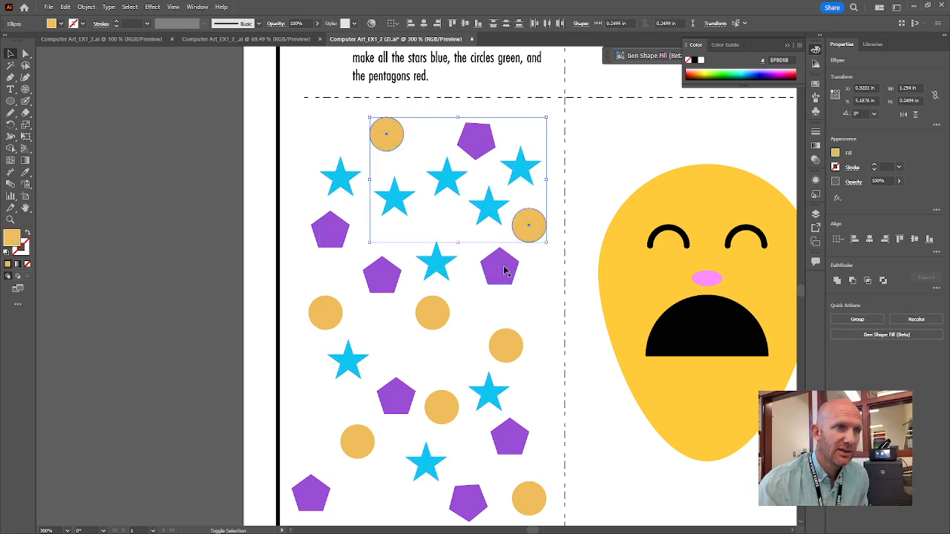
pyautogui.keyDown('shift'); pyautogui.click(431, 309); pyautogui.keyUp('shift')
pyautogui.keyDown('shift'); pyautogui.click(335, 315); pyautogui.keyUp('shift')
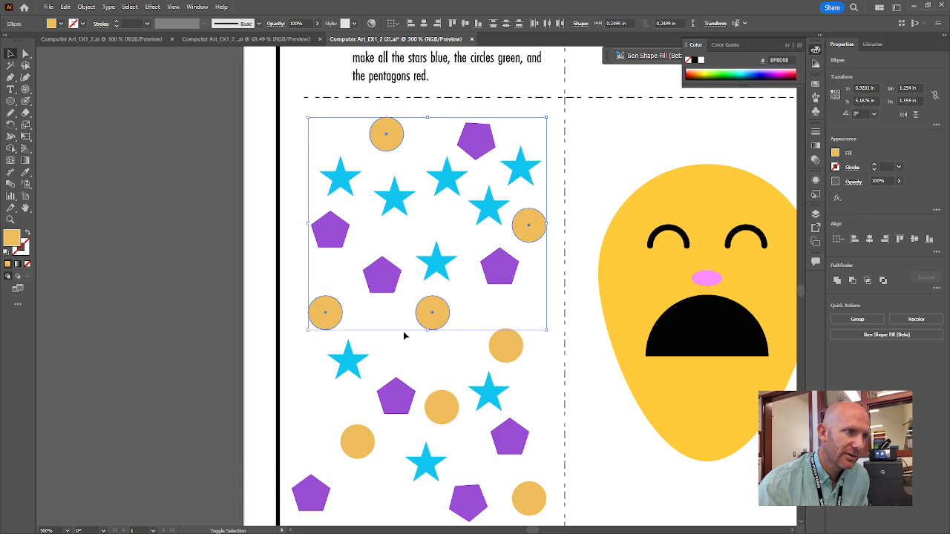
pyautogui.keyDown('shift'); pyautogui.click(512, 350); pyautogui.keyUp('shift')
pyautogui.keyDown('shift'); pyautogui.click(437, 404); pyautogui.keyUp('shift')
pyautogui.keyDown('shift'); pyautogui.click(356, 443); pyautogui.keyUp('shift')
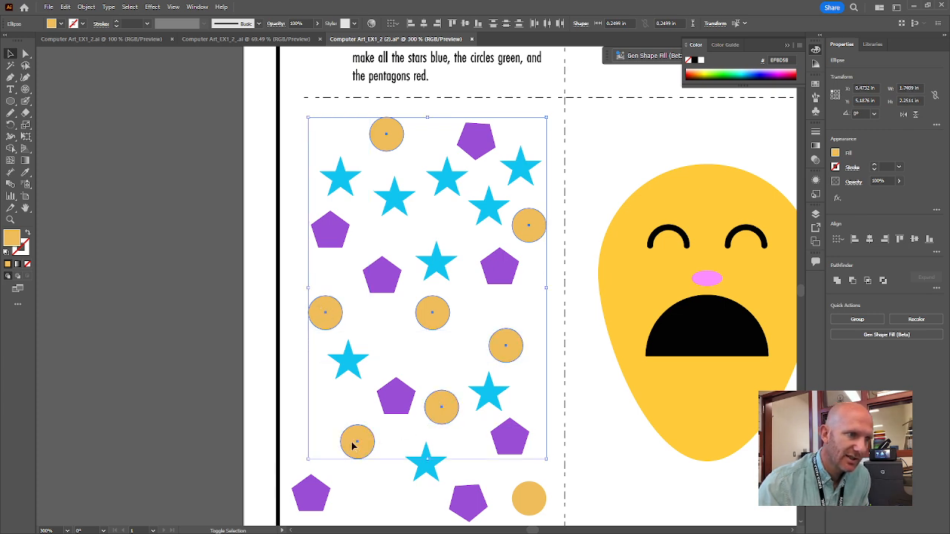
pyautogui.keyDown('shift'); pyautogui.click(519, 495); pyautogui.keyUp('shift')
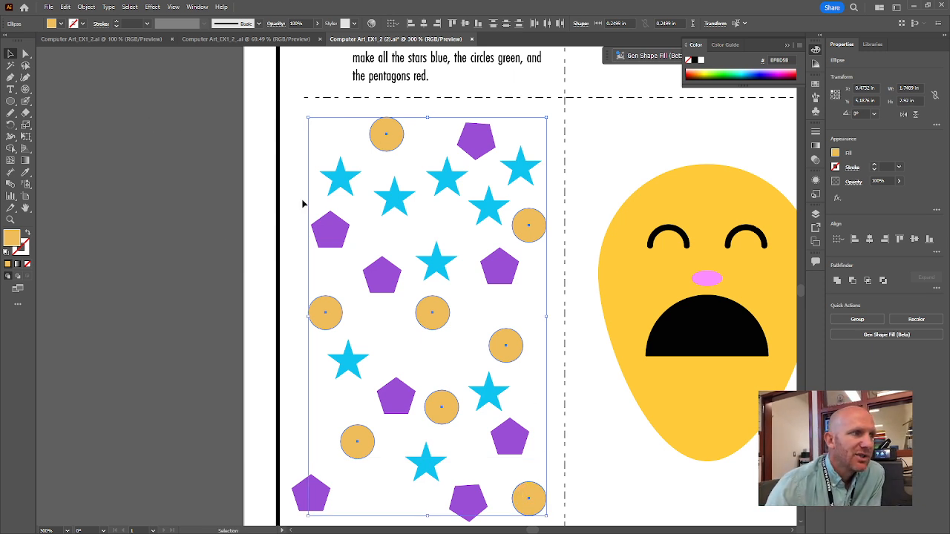
pyautogui.doubleClick(13, 236)
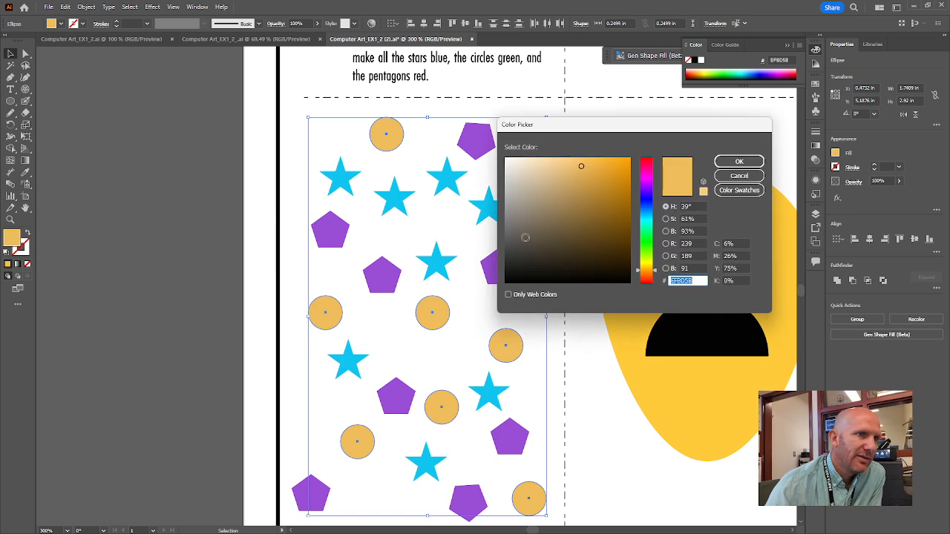
pyautogui.click(649, 245)
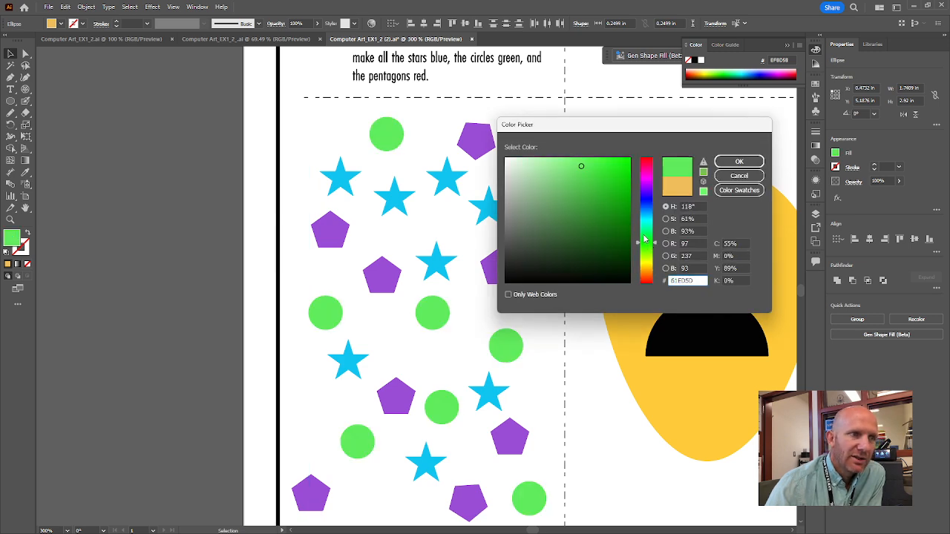
pyautogui.click(619, 222)
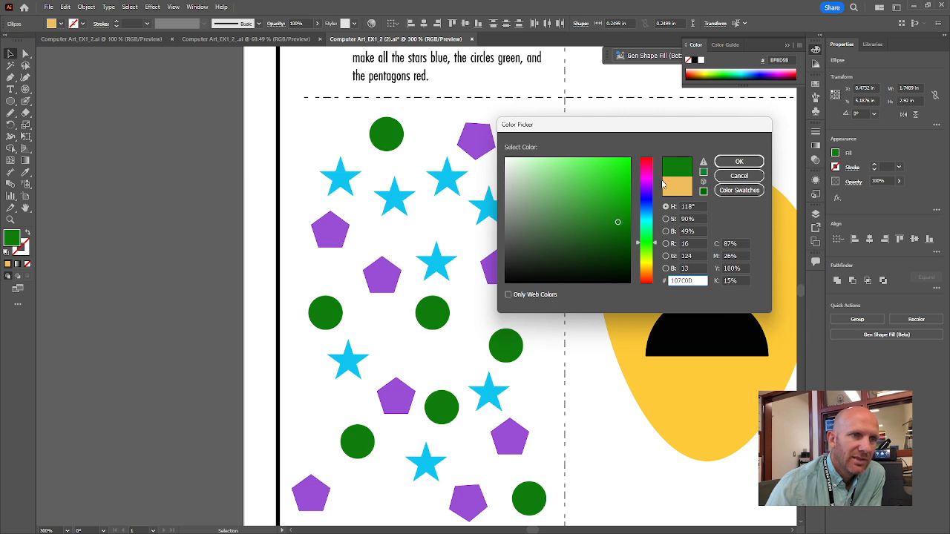
pyautogui.click(740, 162)
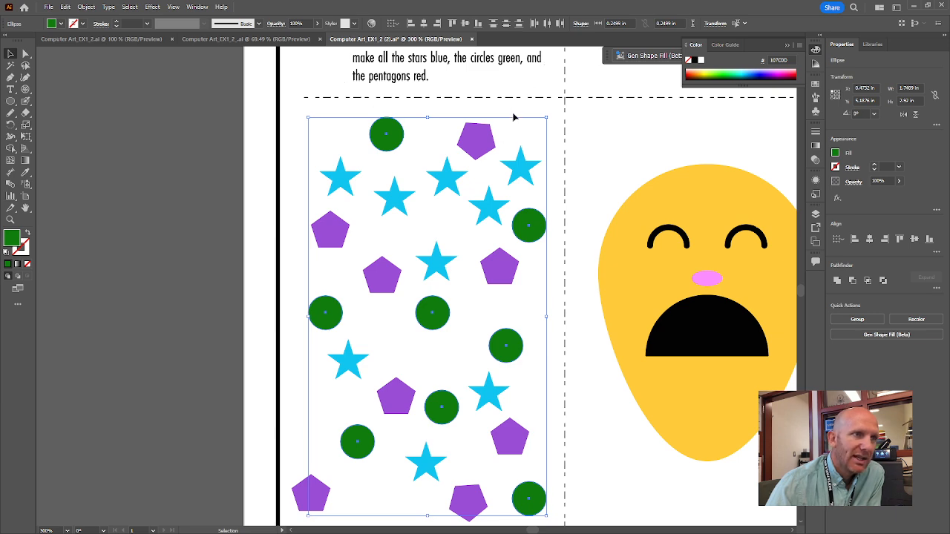
# Select all the purple pentagons in exercise 6 together, change their fill to red, hex E54A13, and deselect them
pyautogui.click(472, 141)
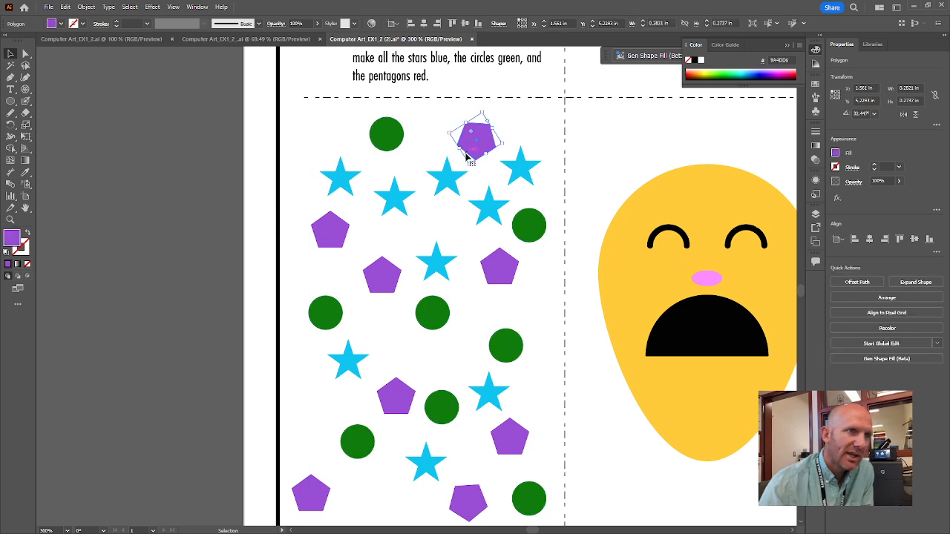
pyautogui.keyDown('shift'); pyautogui.click(330, 236); pyautogui.keyUp('shift')
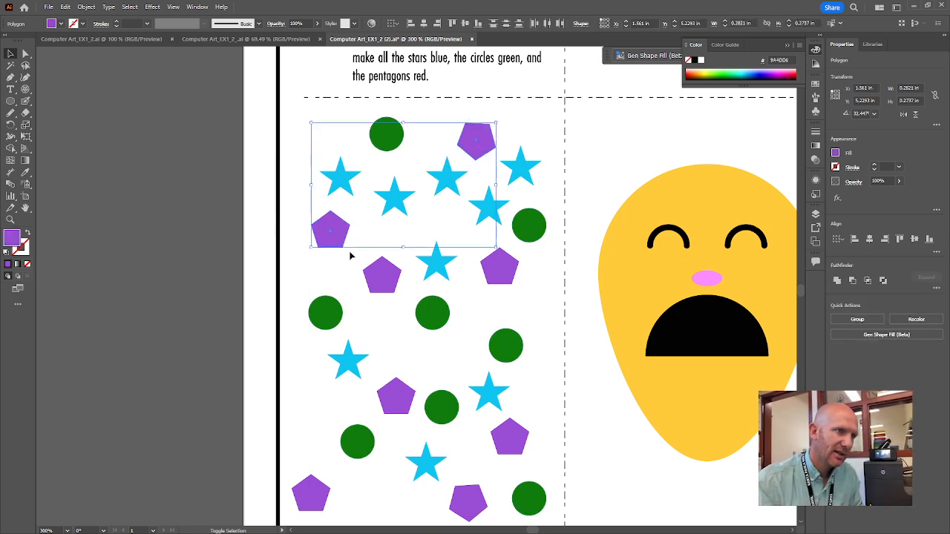
pyautogui.keyDown('shift'); pyautogui.click(381, 289); pyautogui.keyUp('shift')
pyautogui.keyDown('shift'); pyautogui.click(496, 276); pyautogui.keyUp('shift')
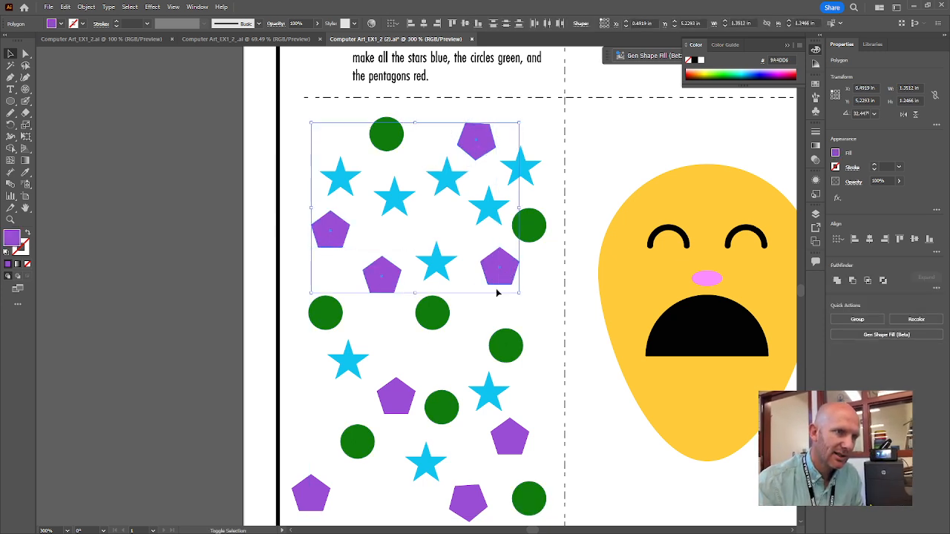
pyautogui.keyDown('shift'); pyautogui.click(403, 398); pyautogui.keyUp('shift')
pyautogui.keyDown('shift'); pyautogui.click(500, 438); pyautogui.keyUp('shift')
pyautogui.keyDown('shift'); pyautogui.click(470, 506); pyautogui.keyUp('shift')
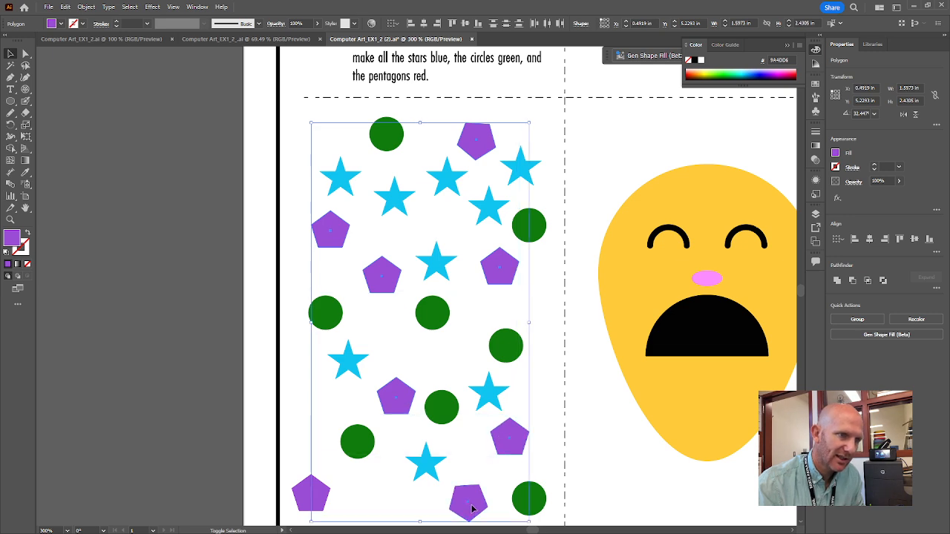
pyautogui.keyDown('shift'); pyautogui.click(300, 494); pyautogui.keyUp('shift')
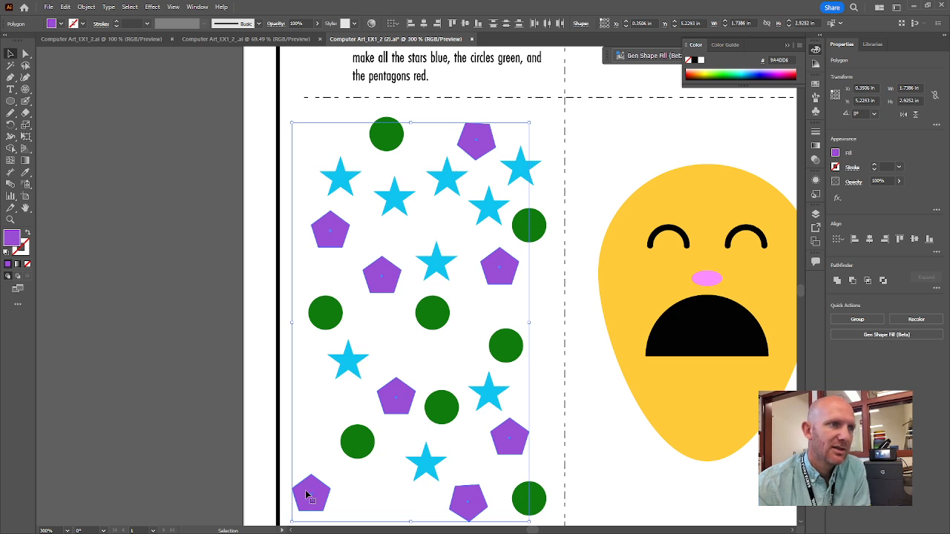
pyautogui.doubleClick(15, 239)
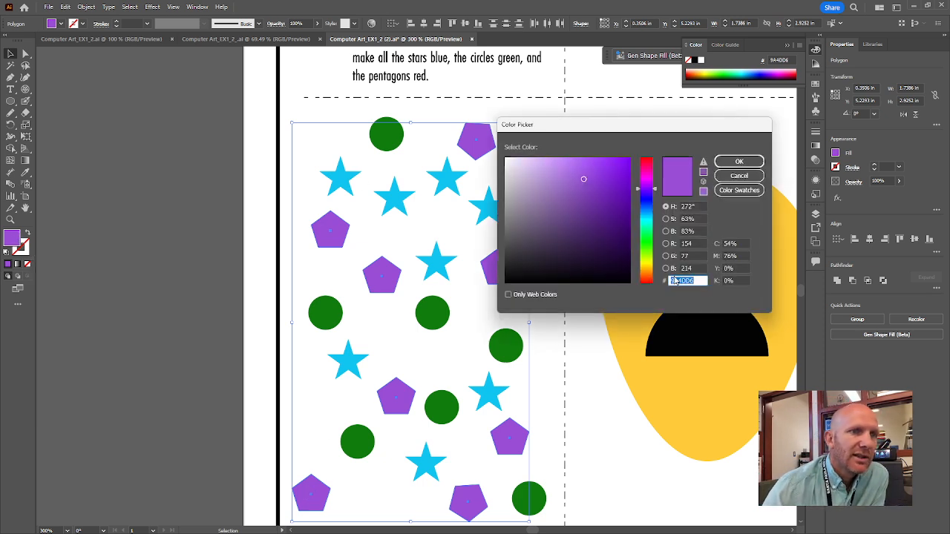
pyautogui.click(650, 279)
pyautogui.click(621, 169)
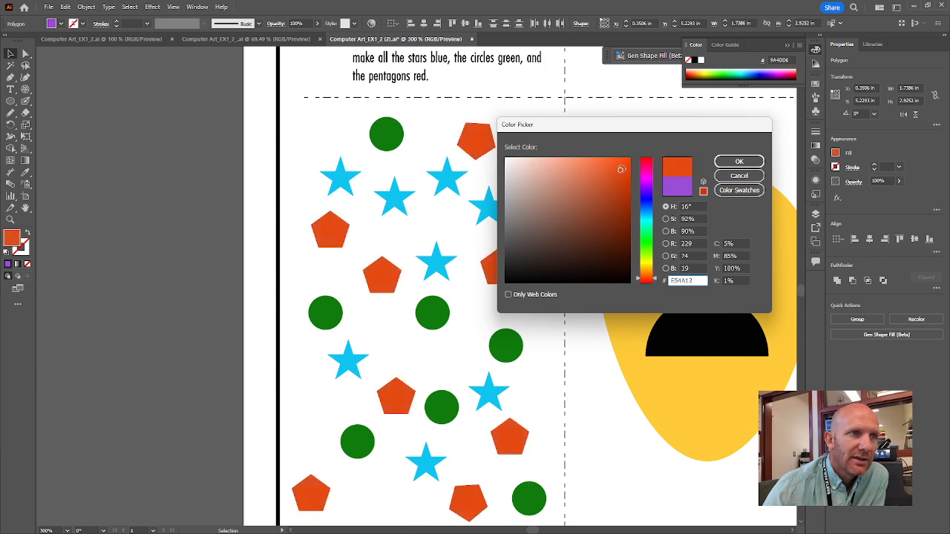
pyautogui.click(739, 163)
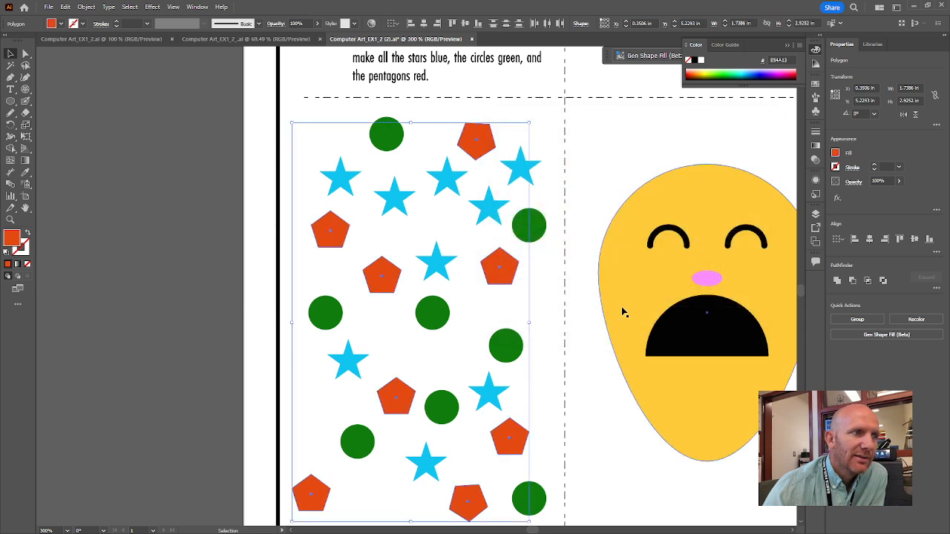
pyautogui.click(580, 414)
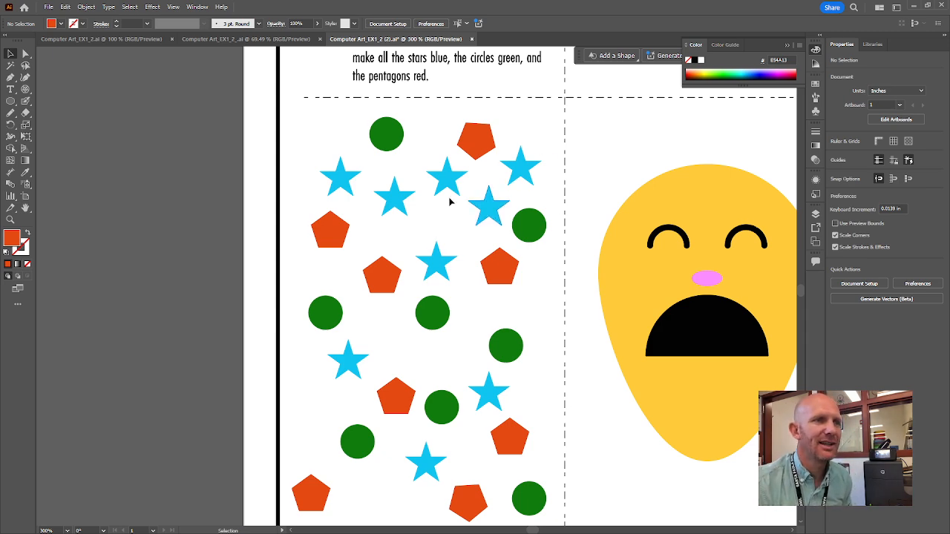
# Try moving the yellow face group in exercise 7 away from its mouth and nose, and undo the move
pyautogui.scroll(3, 483, 173)
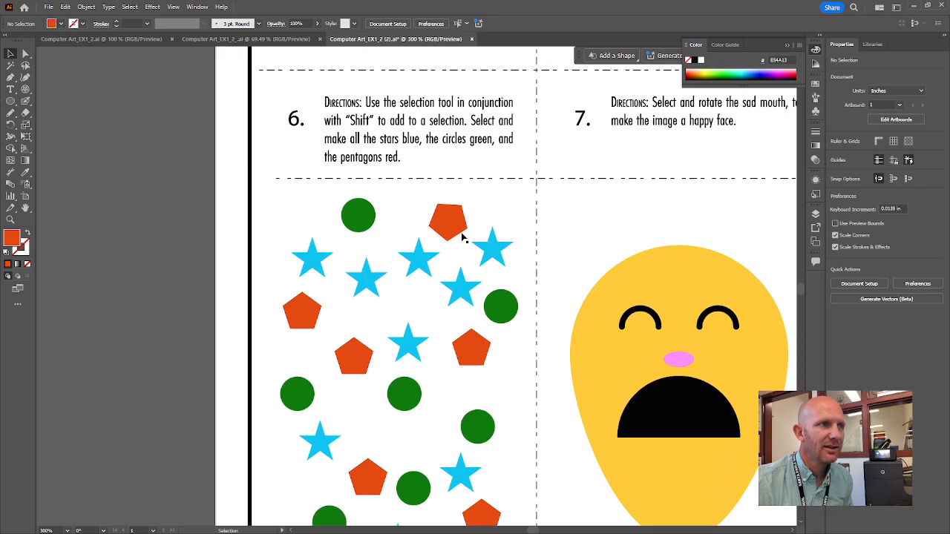
pyautogui.moveTo(715, 277); pyautogui.dragTo(477, 240)
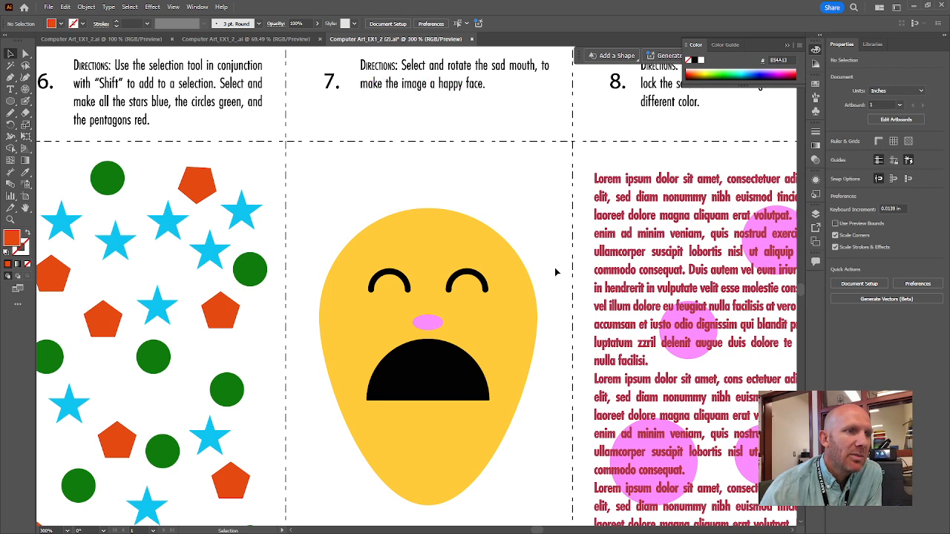
pyautogui.click(450, 373)
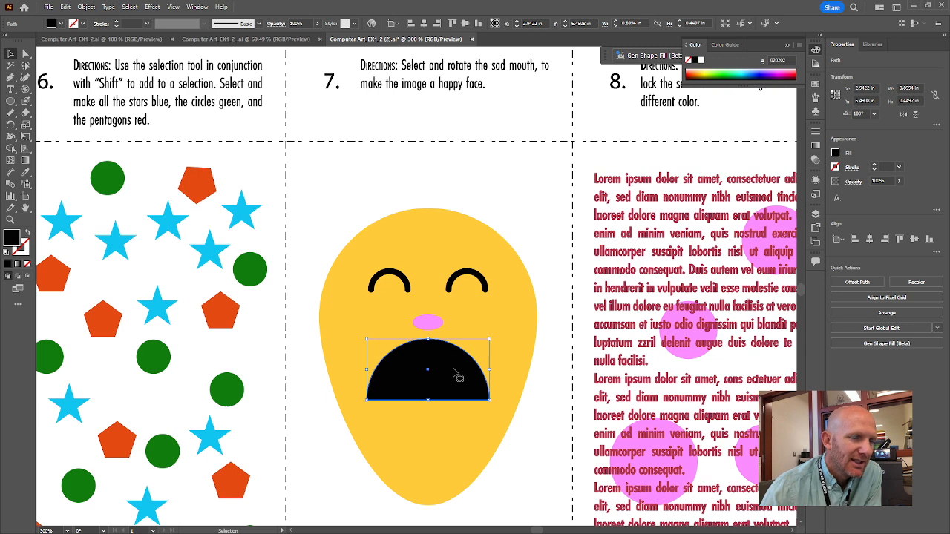
pyautogui.click(420, 253)
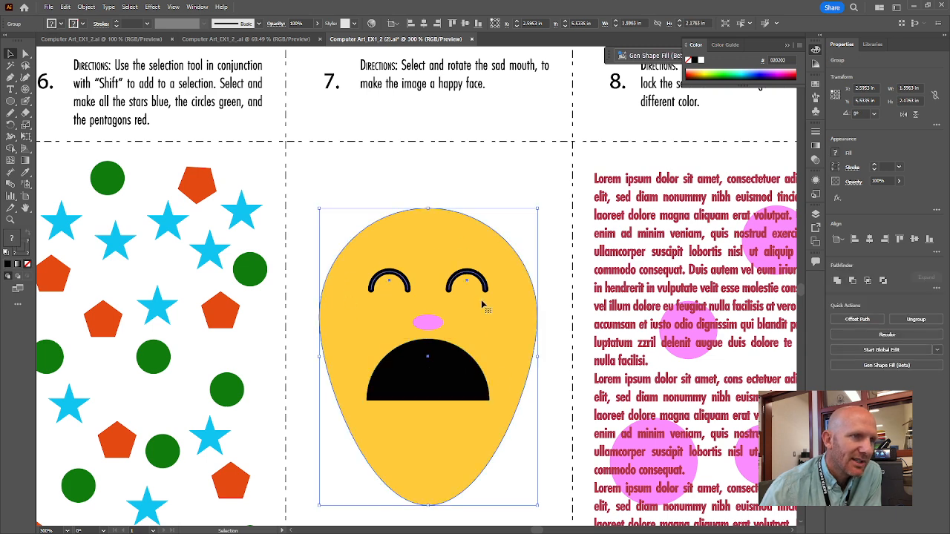
pyautogui.moveTo(483, 304); pyautogui.dragTo(534, 301)
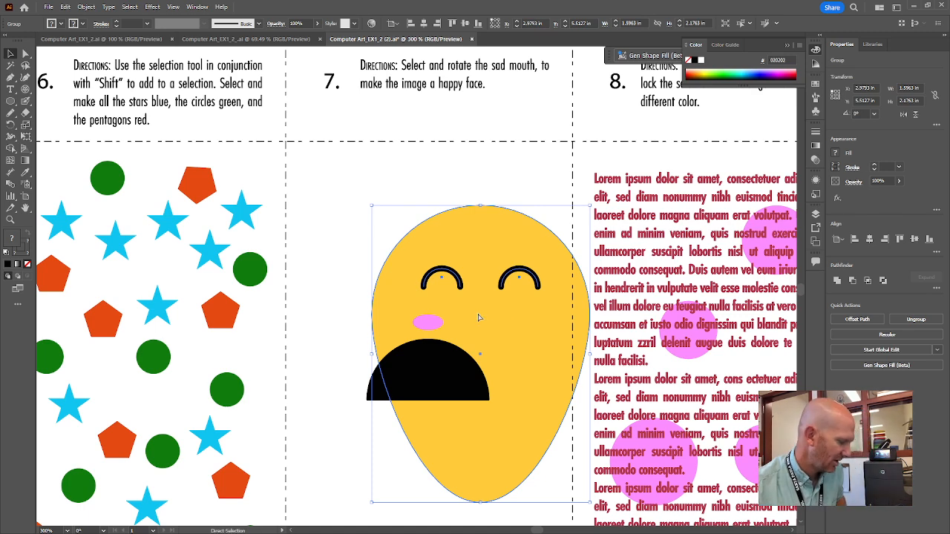
pyautogui.hotkey('ctrl', 'z')
pyautogui.click(567, 328)
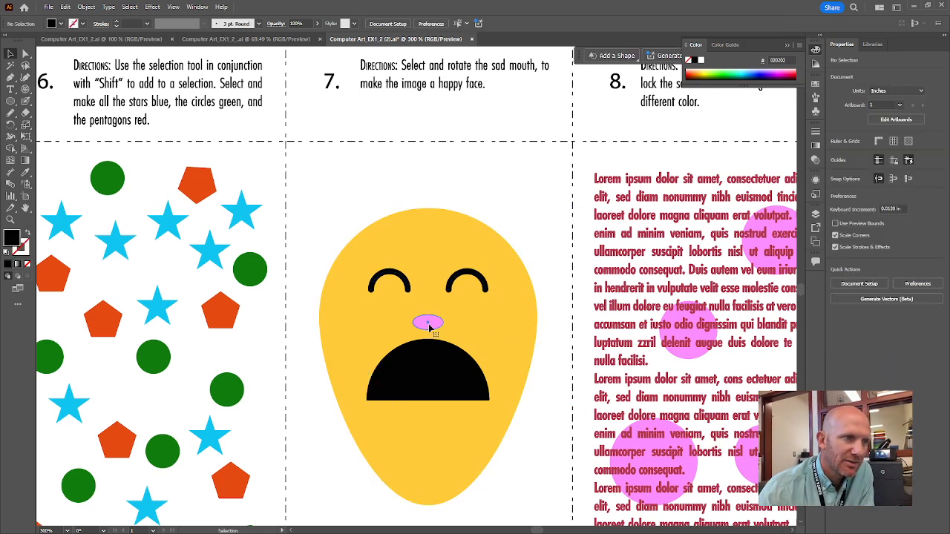
# Rotate the black mouth of the exercise 7 face by 180 degrees to form a smile, and deselect it
pyautogui.click(429, 327)
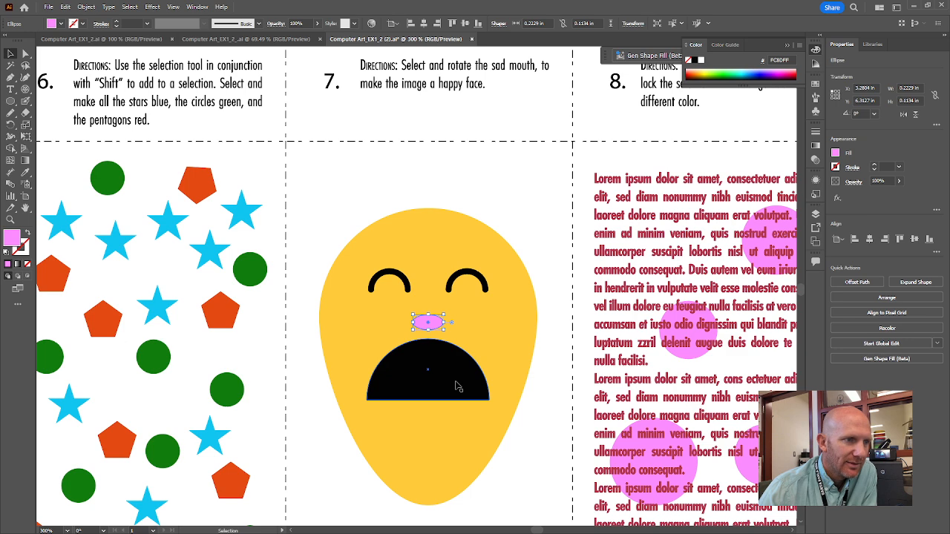
pyautogui.click(549, 430)
pyautogui.click(460, 368)
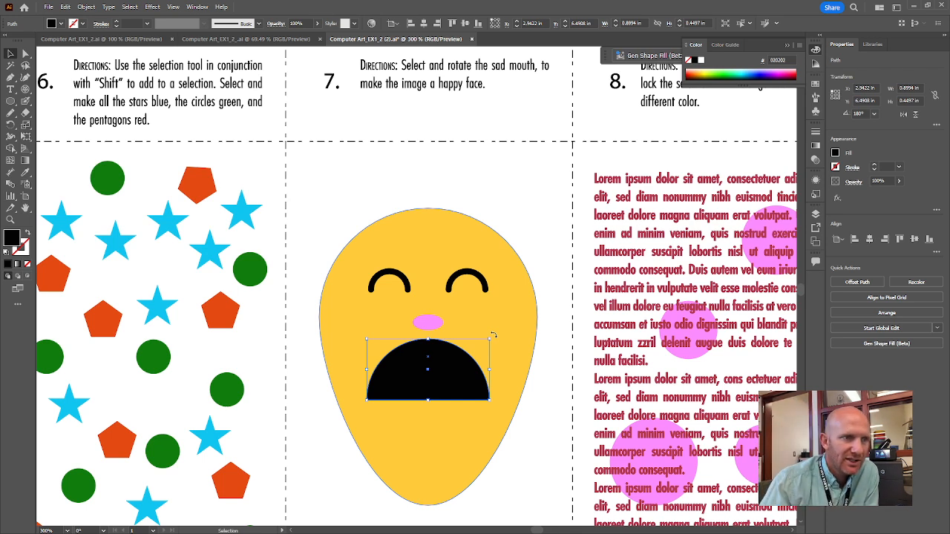
pyautogui.moveTo(493, 336); pyautogui.dragTo(345, 413)
pyautogui.click(331, 453)
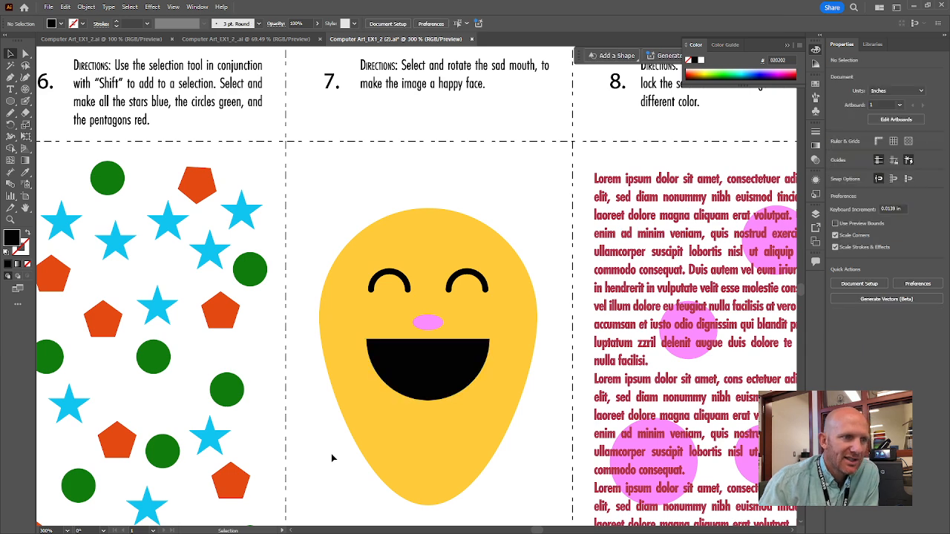
# Move the pink nose up to just below the eyes and reposition the smiling mouth closely beneath it
pyautogui.moveTo(446, 375)
pyautogui.mouseDown()
pyautogui.moveTo(446, 401)
pyautogui.moveTo(443, 390)
pyautogui.mouseUp()
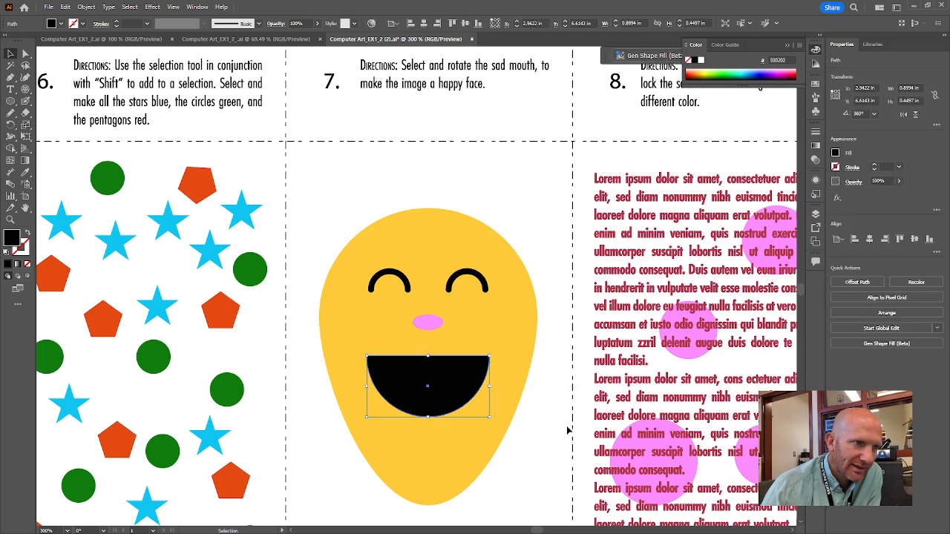
pyautogui.click(431, 324)
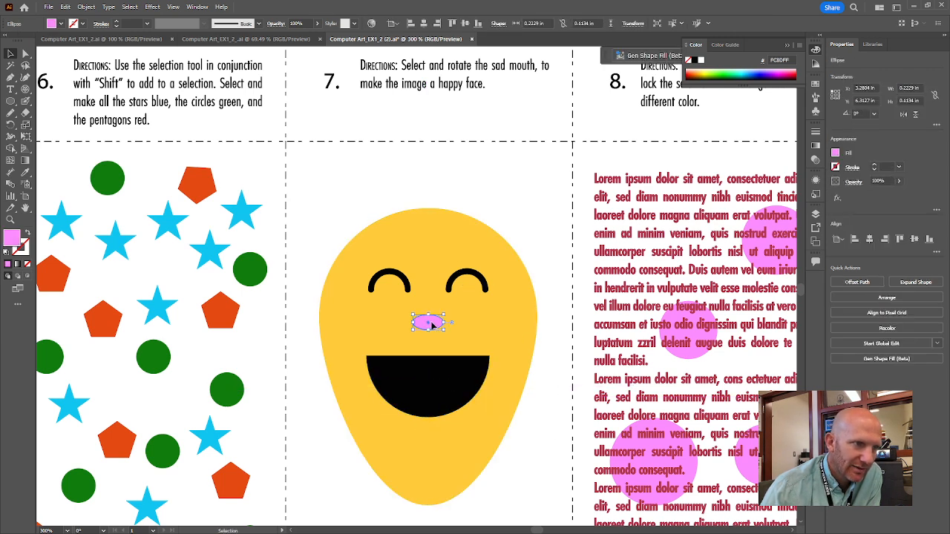
pyautogui.moveTo(433, 325); pyautogui.dragTo(431, 306)
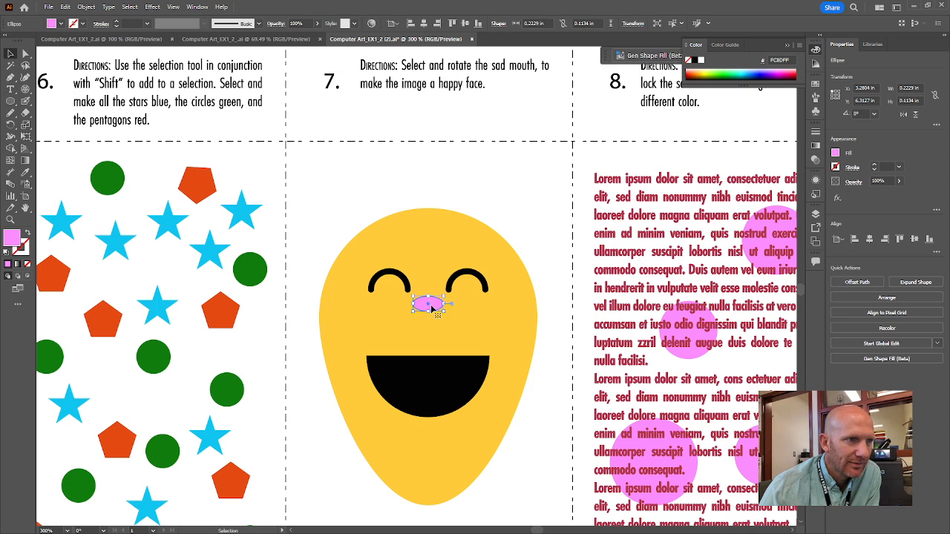
pyautogui.click(556, 392)
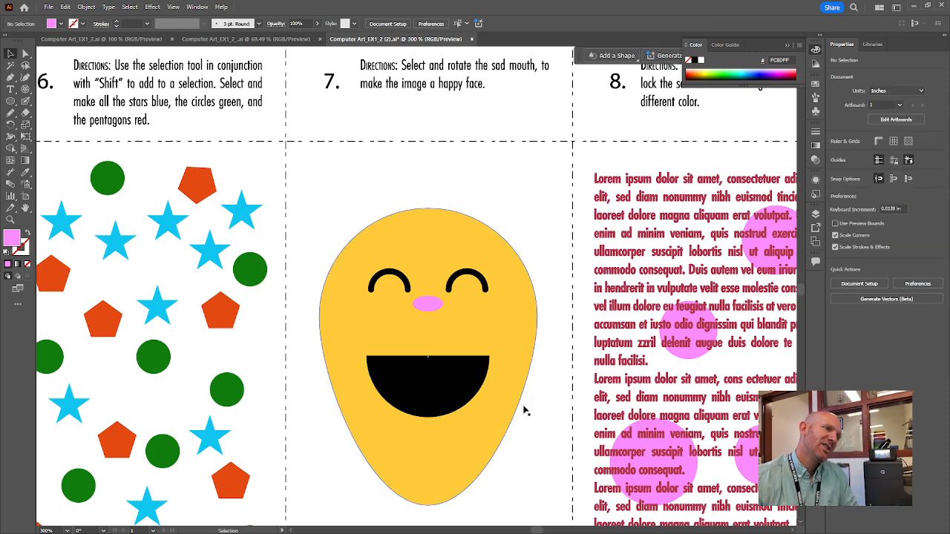
pyautogui.moveTo(446, 400); pyautogui.dragTo(447, 367)
pyautogui.click(540, 451)
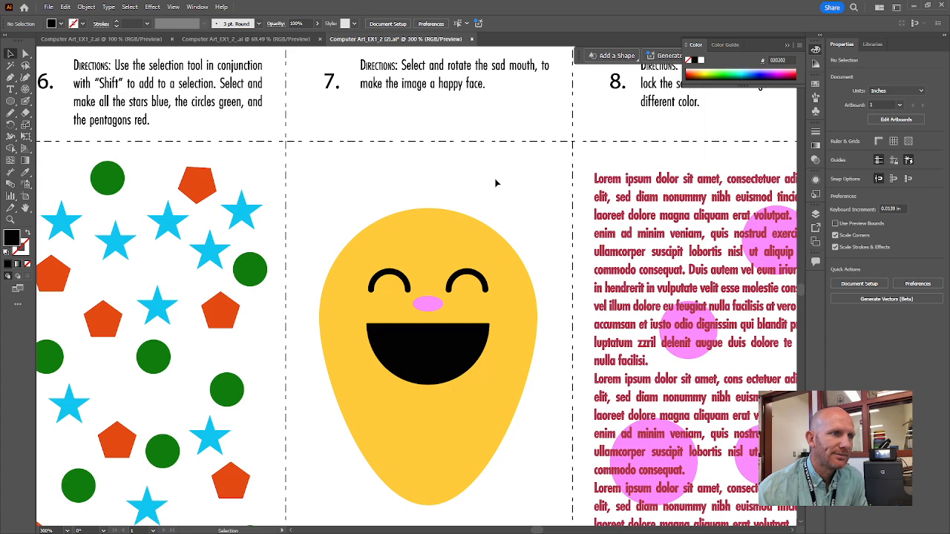
# Select the red text block in exercise 8 and lock it
pyautogui.moveTo(731, 224); pyautogui.dragTo(433, 237)
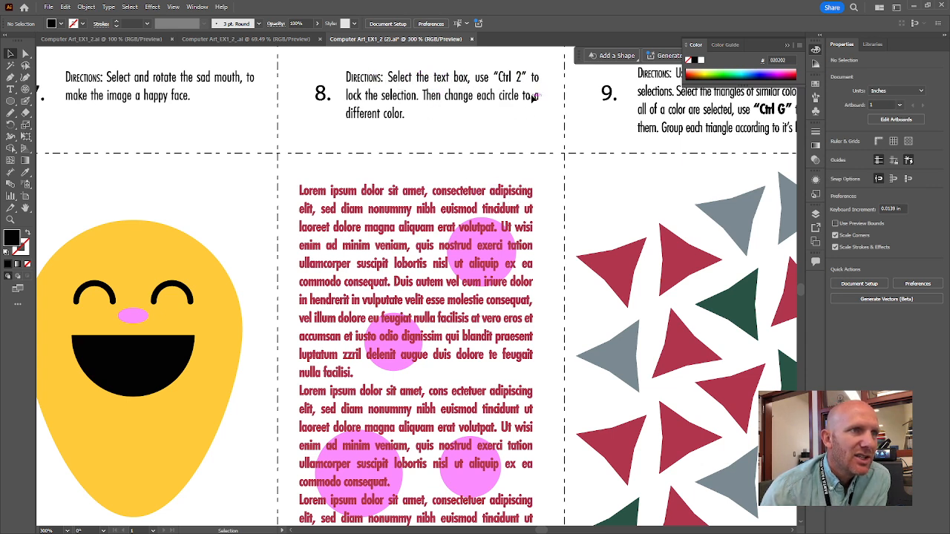
pyautogui.click(417, 192)
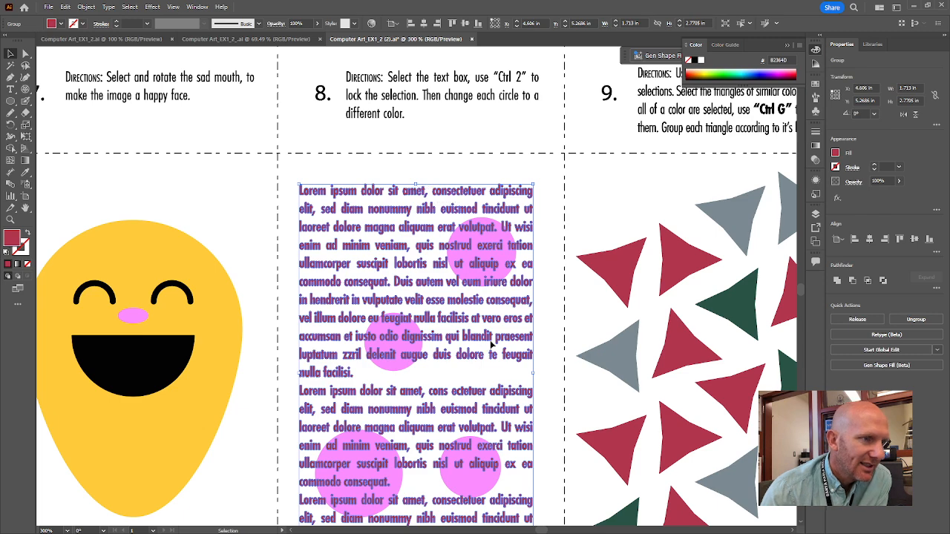
pyautogui.click(546, 199)
pyautogui.click(517, 191)
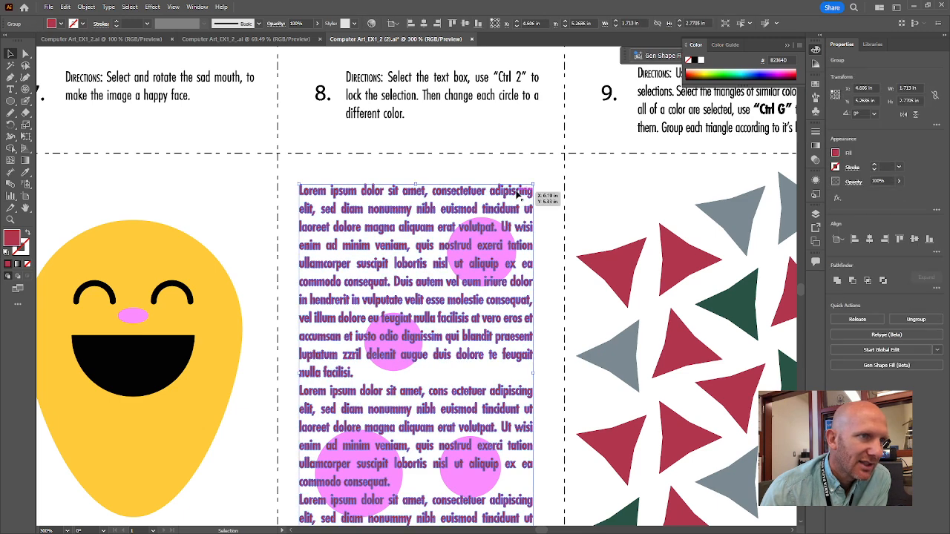
pyautogui.scroll(-3, 531, 318)
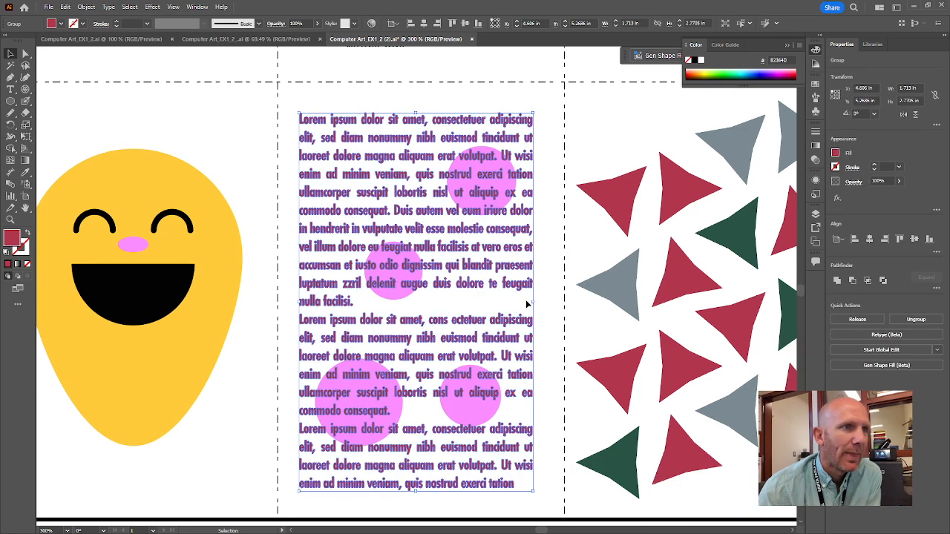
pyautogui.scroll(1, 530, 318)
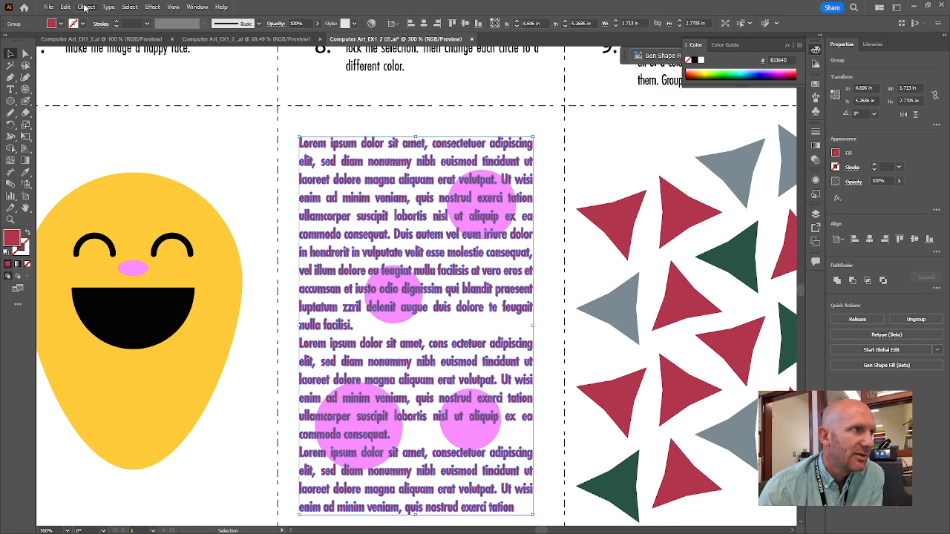
pyautogui.click(86, 7)
pyautogui.moveTo(104, 89)
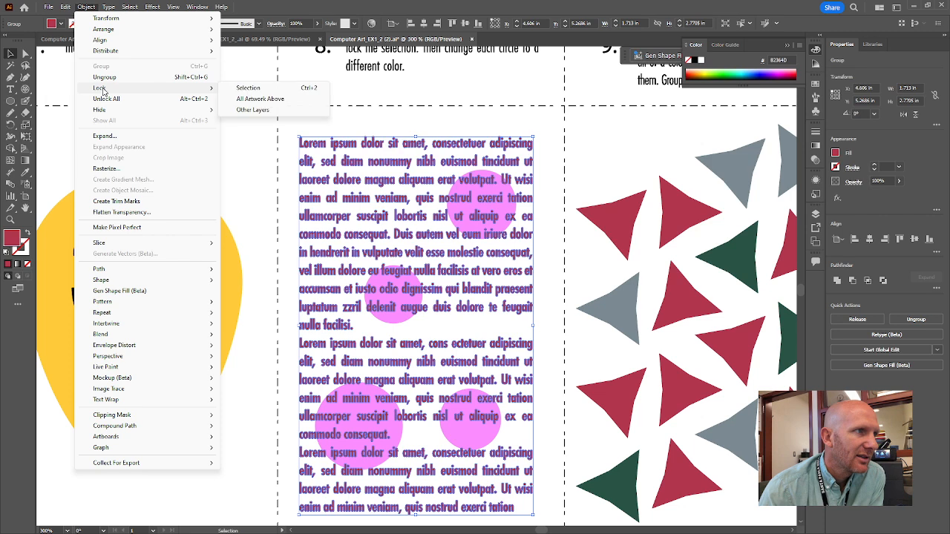
pyautogui.click(310, 89)
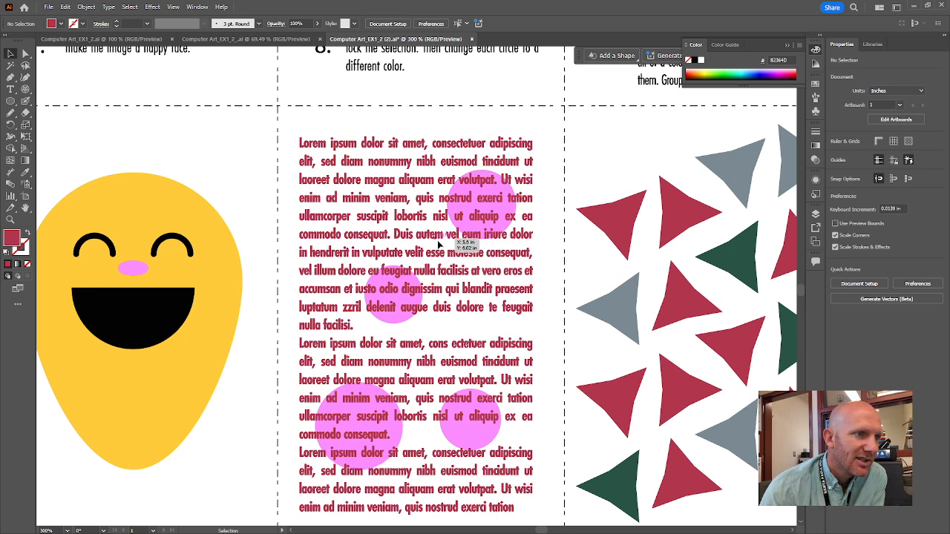
# Change the fill of the uppermost pink circle in exercise 8 to purple, hex 6D3270
pyautogui.click(486, 213)
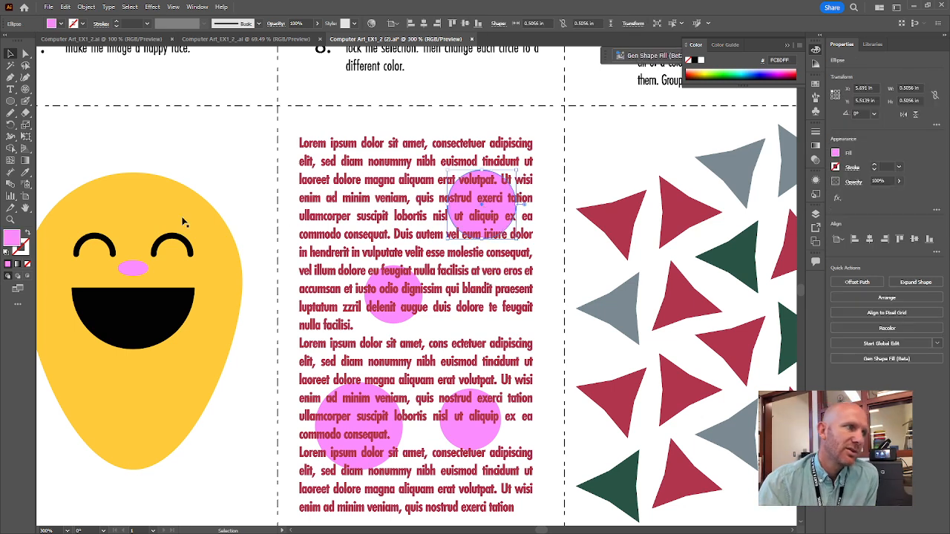
pyautogui.doubleClick(11, 238)
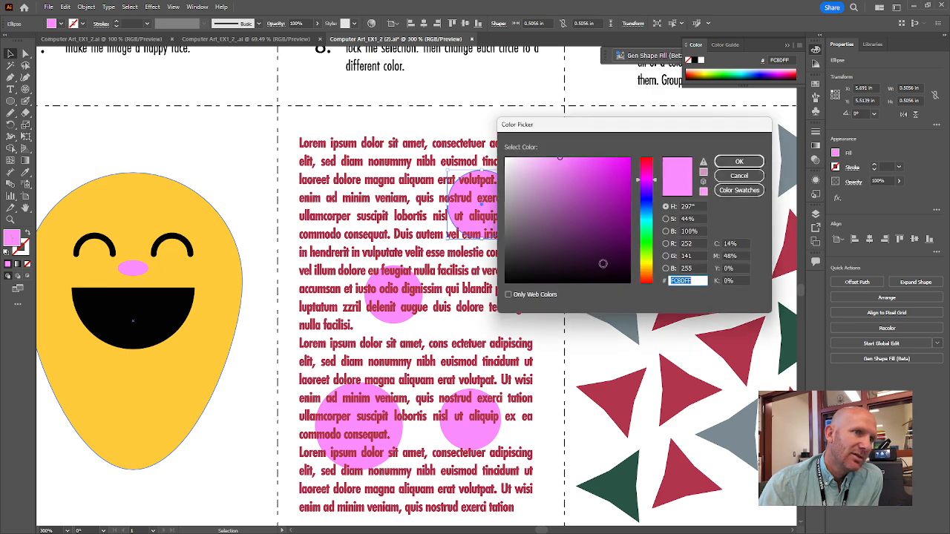
pyautogui.click(574, 228)
pyautogui.click(735, 163)
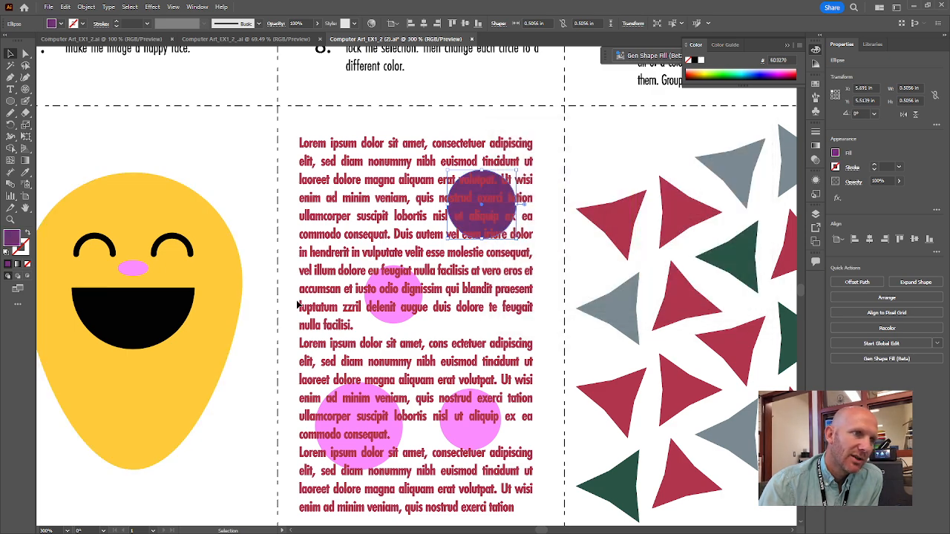
# Change the fill of the small pink circle in the middle of the exercise 8 text to red, hex F93258
pyautogui.click(393, 295)
pyautogui.doubleClick(12, 239)
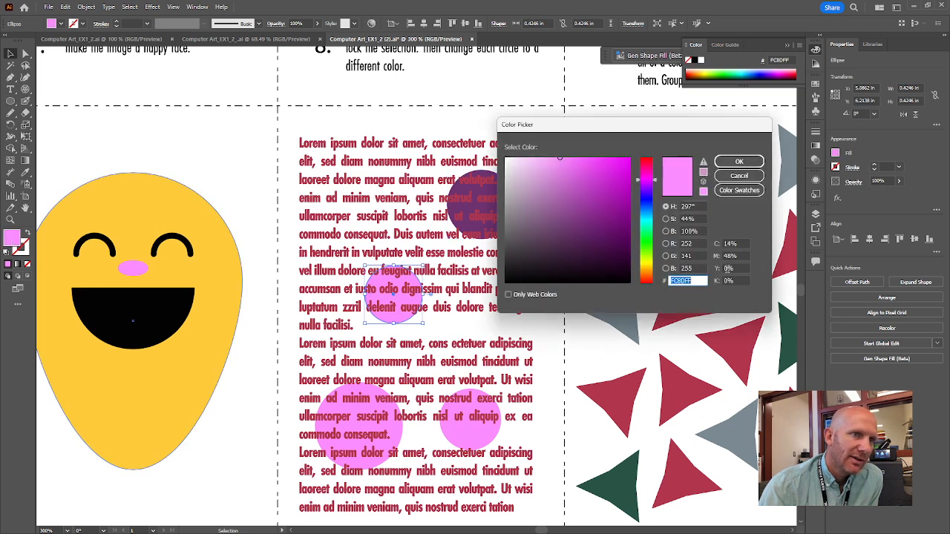
pyautogui.click(647, 168)
pyautogui.moveTo(619, 166)
pyautogui.mouseDown()
pyautogui.moveTo(538, 161)
pyautogui.moveTo(579, 161)
pyautogui.mouseUp()
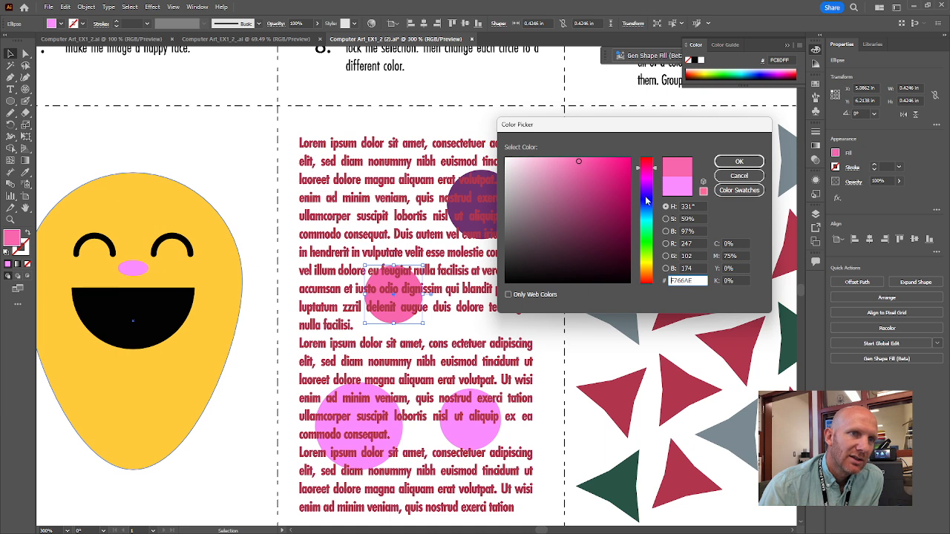
pyautogui.click(651, 163)
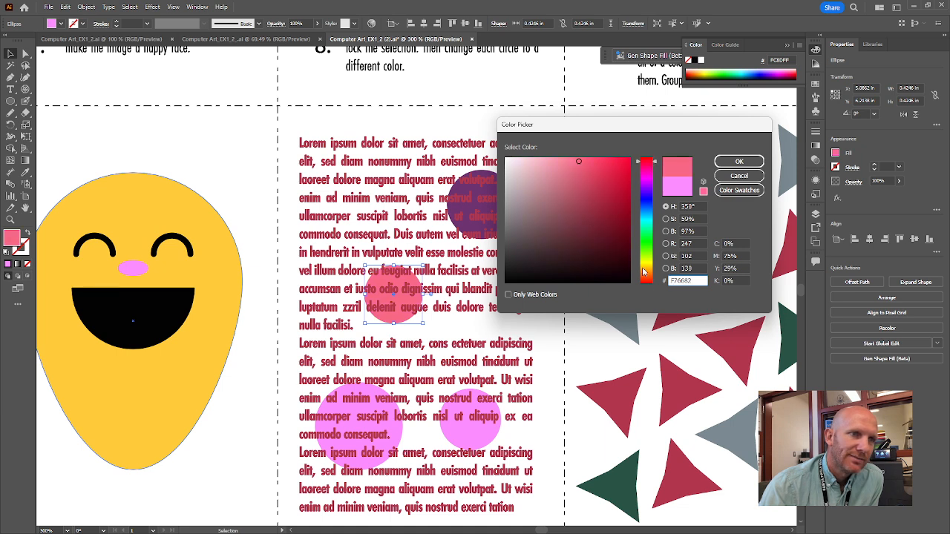
pyautogui.moveTo(601, 168); pyautogui.dragTo(606, 159)
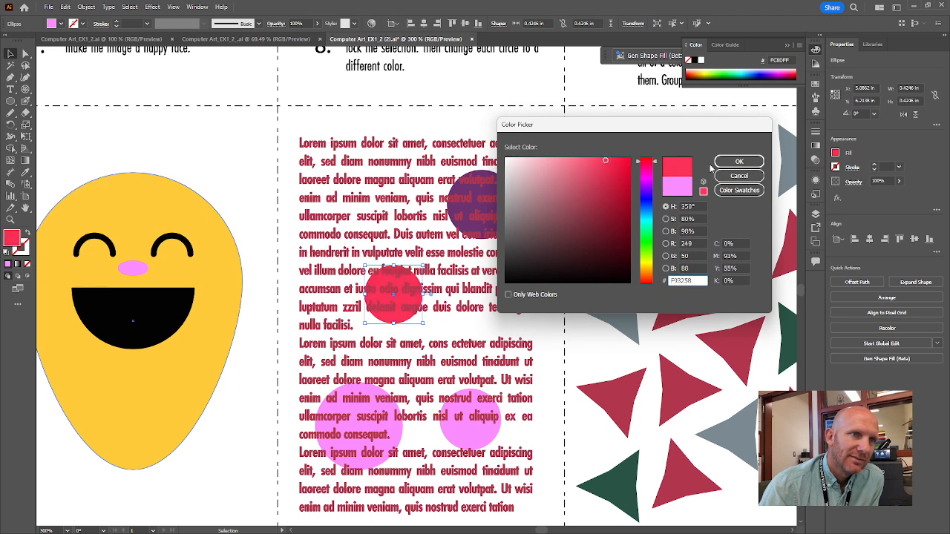
pyautogui.click(739, 162)
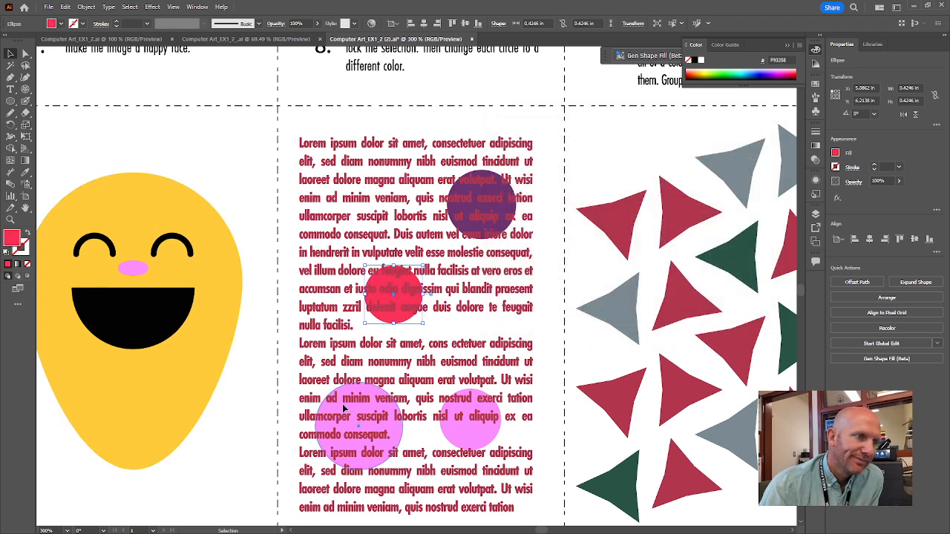
# Change the fill of the largest pink circle in exercise 8 to very dark purple, hex 370A3A
pyautogui.click(343, 409)
pyautogui.doubleClick(16, 236)
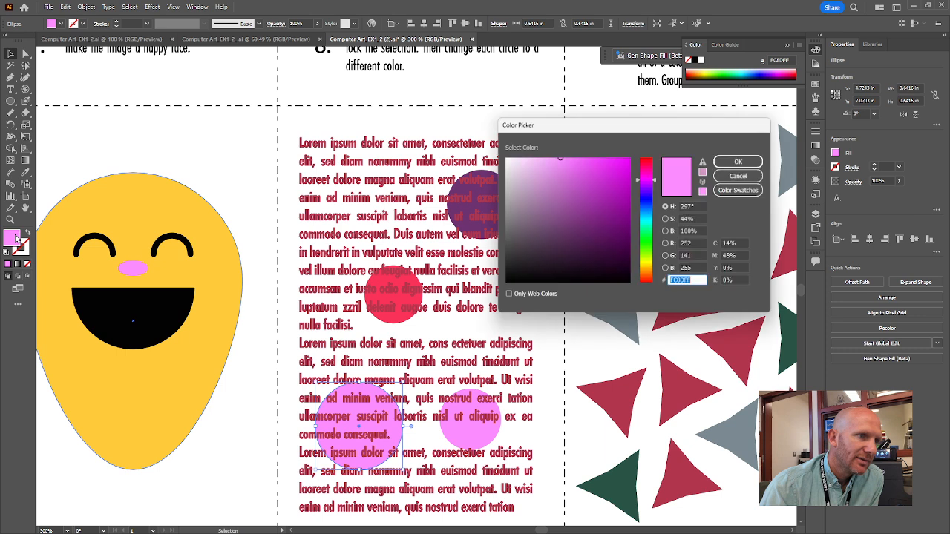
pyautogui.click(589, 219)
pyautogui.moveTo(590, 220); pyautogui.dragTo(607, 253)
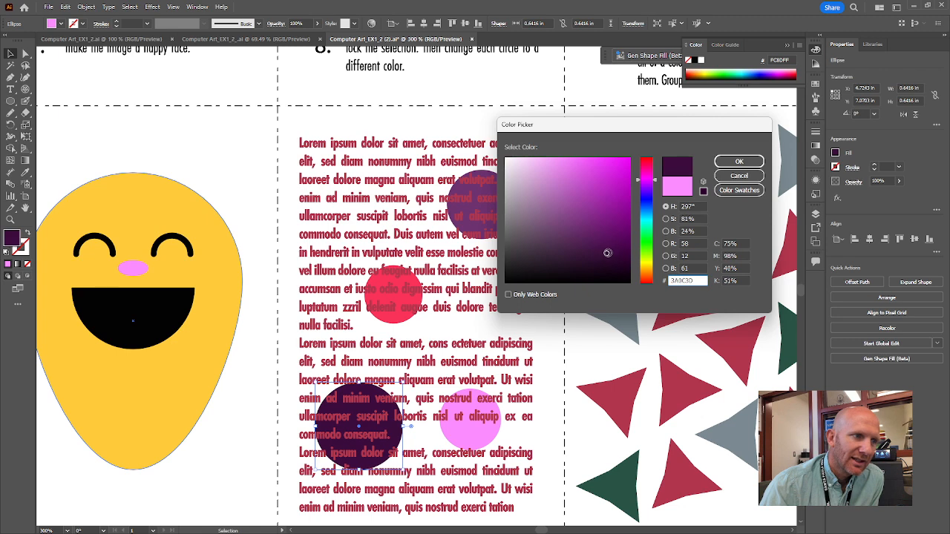
pyautogui.click(739, 161)
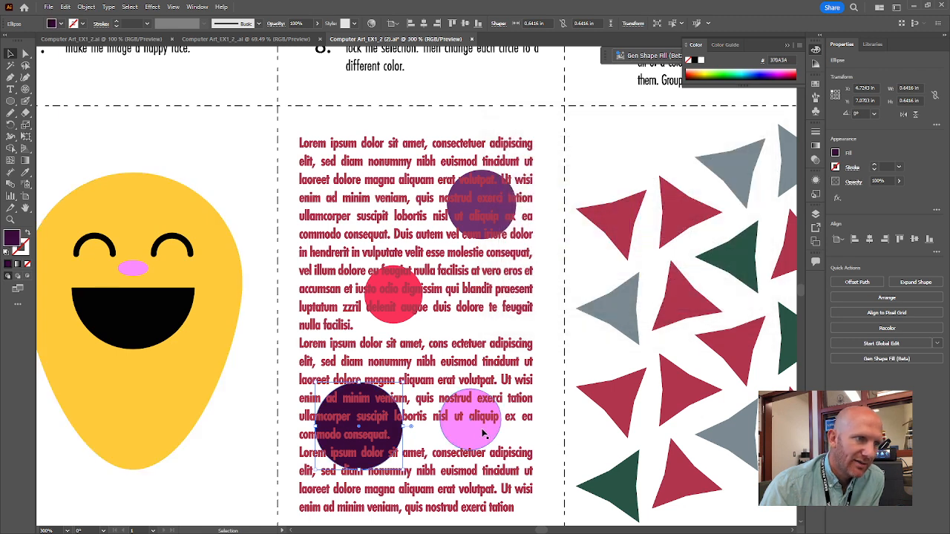
# Change the fill of the last pink circle in exercise 8 to pale lilac, hex E3BAE5, and deselect it
pyautogui.click(484, 434)
pyautogui.doubleClick(10, 239)
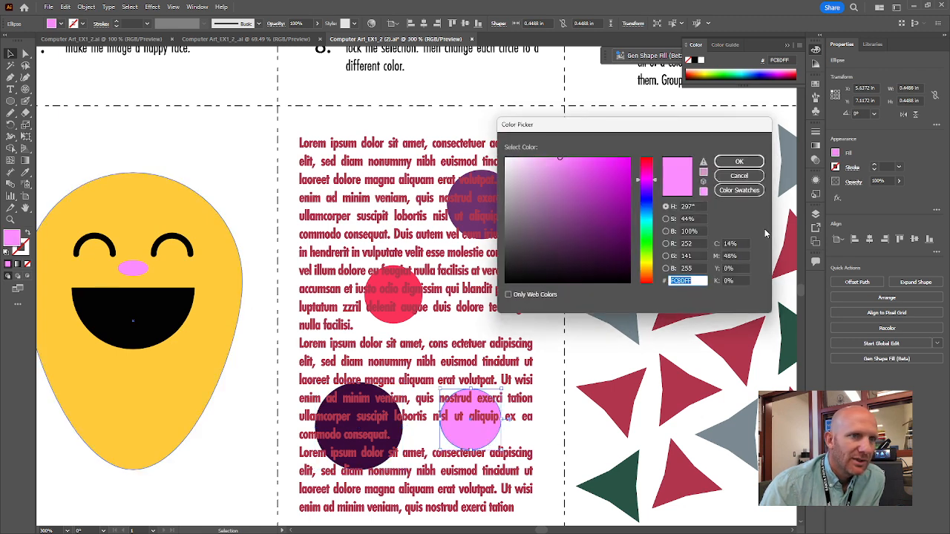
pyautogui.moveTo(542, 184); pyautogui.dragTo(528, 169)
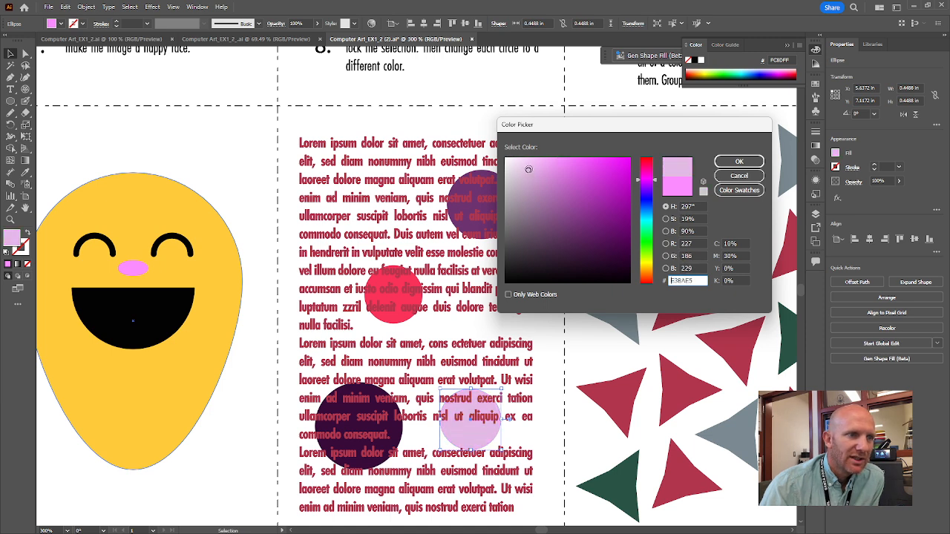
pyautogui.click(740, 162)
pyautogui.click(549, 147)
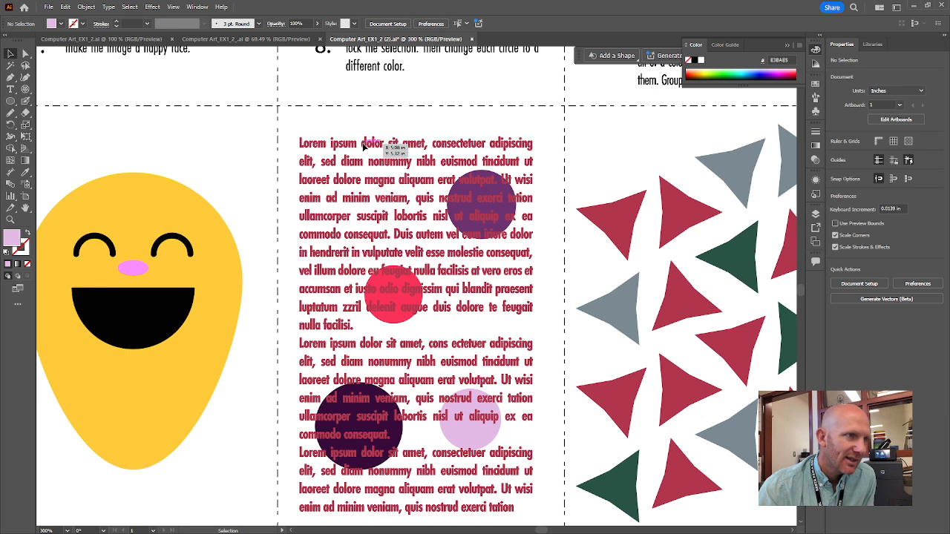
pyautogui.click(86, 7)
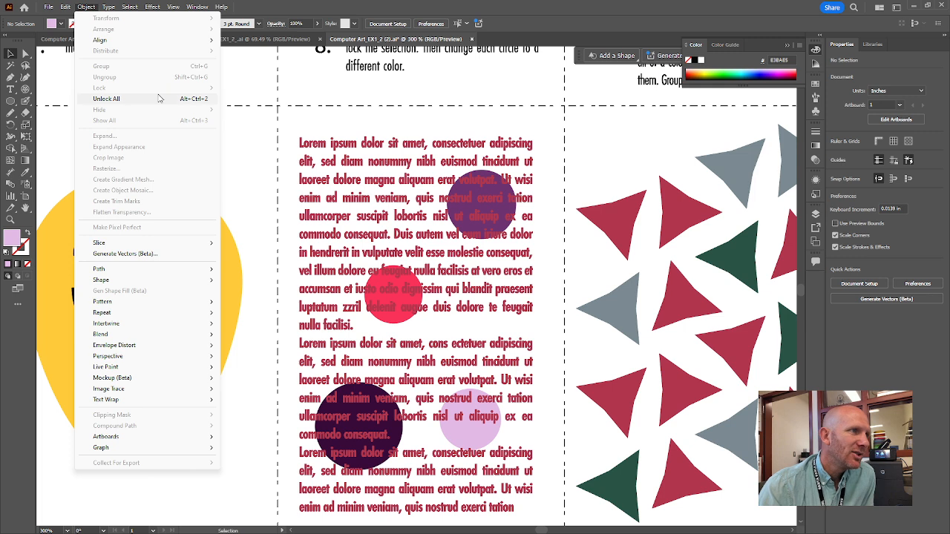
pyautogui.click(311, 119)
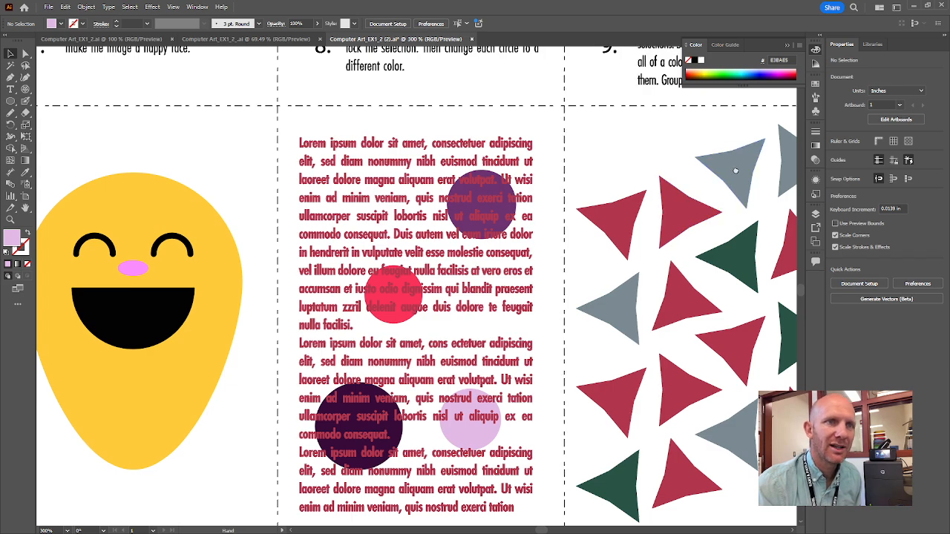
# Group the three dark green triangles in exercise 9 and deselect them
pyautogui.moveTo(724, 169); pyautogui.dragTo(402, 239)
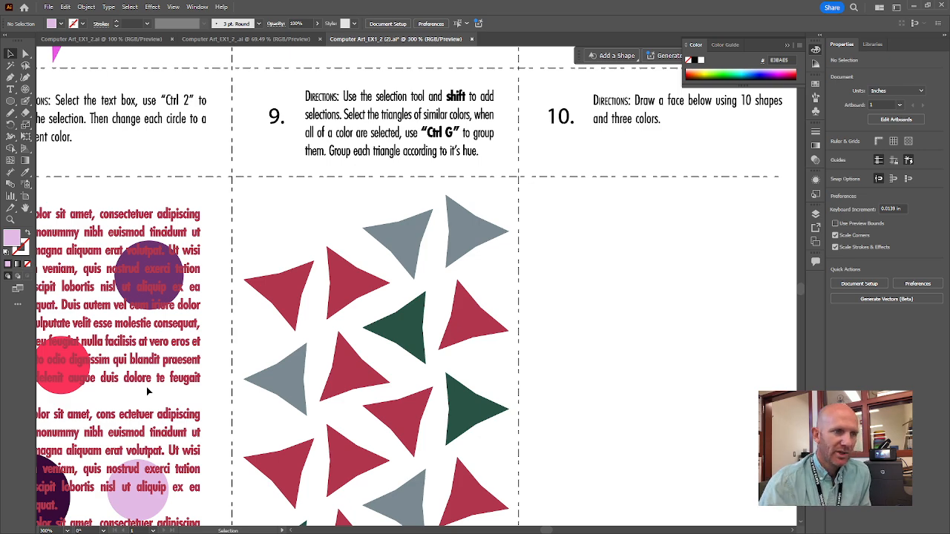
pyautogui.moveTo(449, 383); pyautogui.dragTo(488, 272)
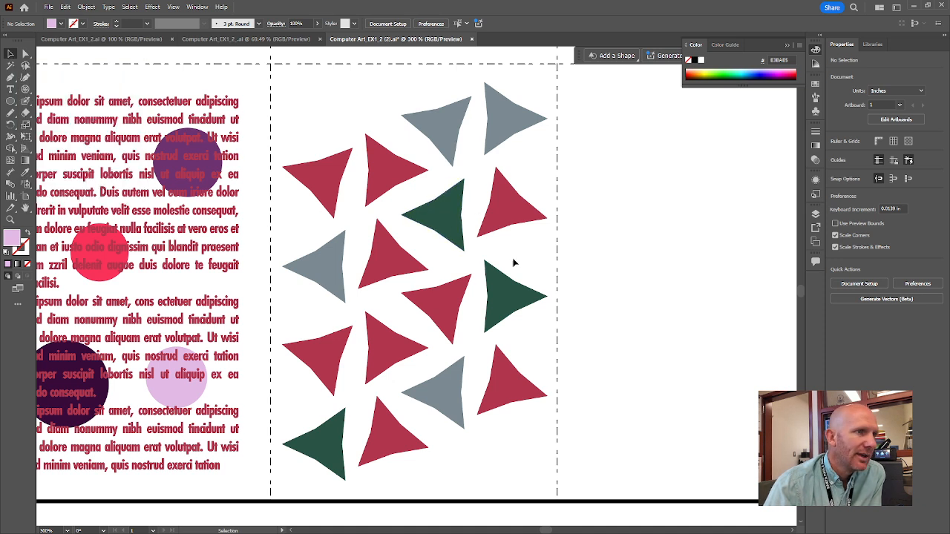
pyautogui.click(445, 215)
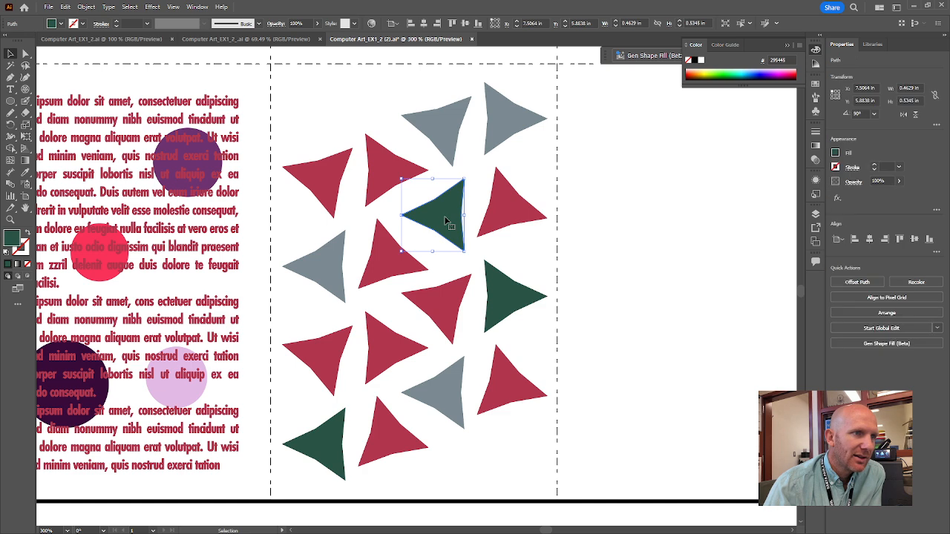
pyautogui.keyDown('shift'); pyautogui.click(508, 299); pyautogui.keyUp('shift')
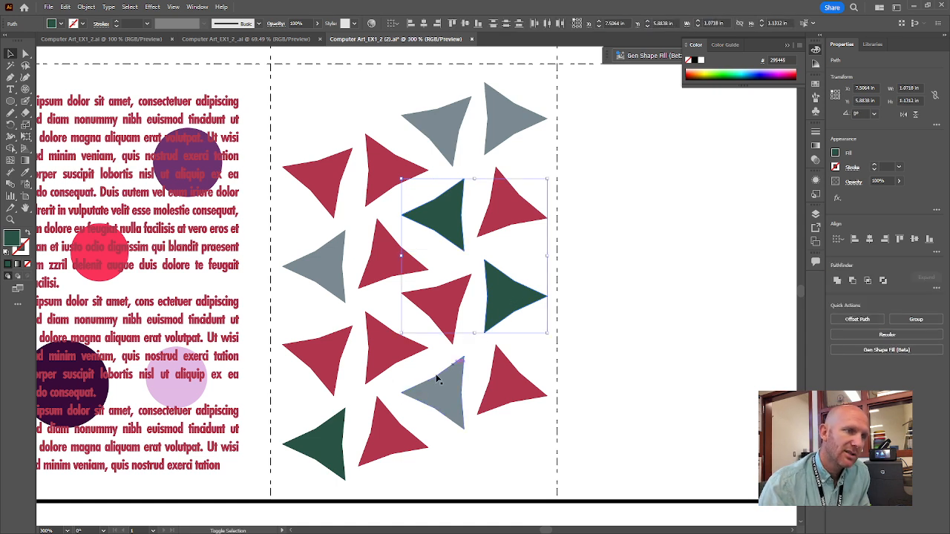
pyautogui.keyDown('shift'); pyautogui.click(324, 443); pyautogui.keyUp('shift')
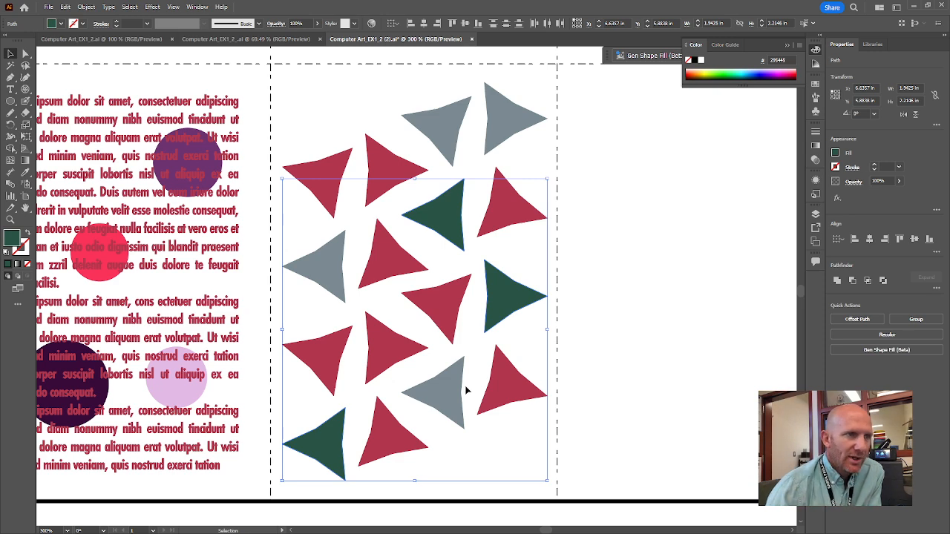
pyautogui.click(94, 9)
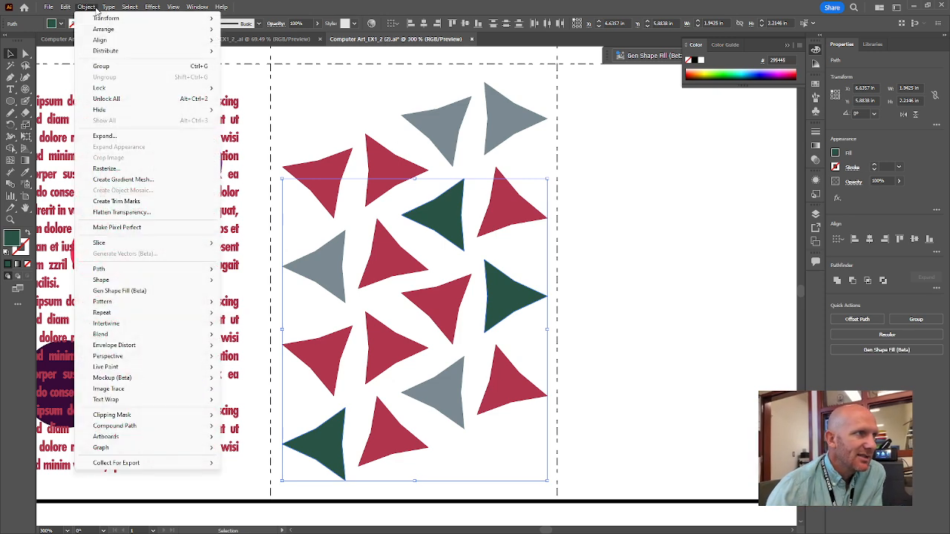
pyautogui.moveTo(109, 8)
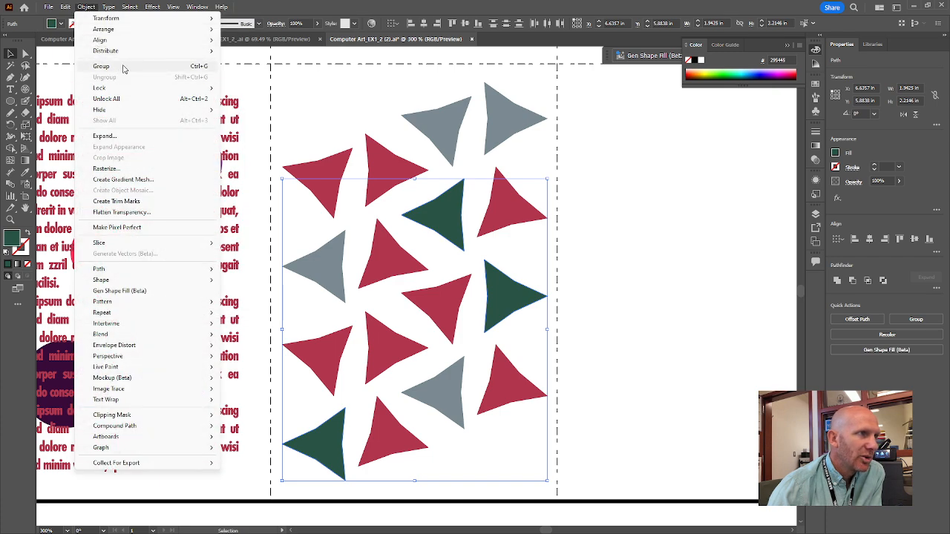
pyautogui.click(200, 71)
pyautogui.click(619, 233)
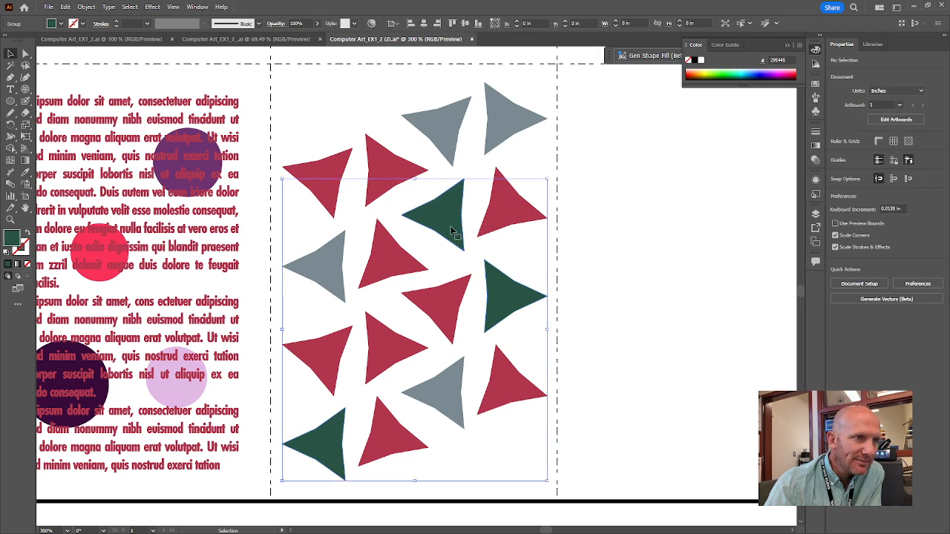
# Shift the green triangle group slightly within exercise 9 to test the grouping, and deselect it
pyautogui.click(453, 230)
pyautogui.moveTo(496, 294)
pyautogui.mouseDown()
pyautogui.moveTo(571, 275)
pyautogui.moveTo(493, 304)
pyautogui.mouseUp()
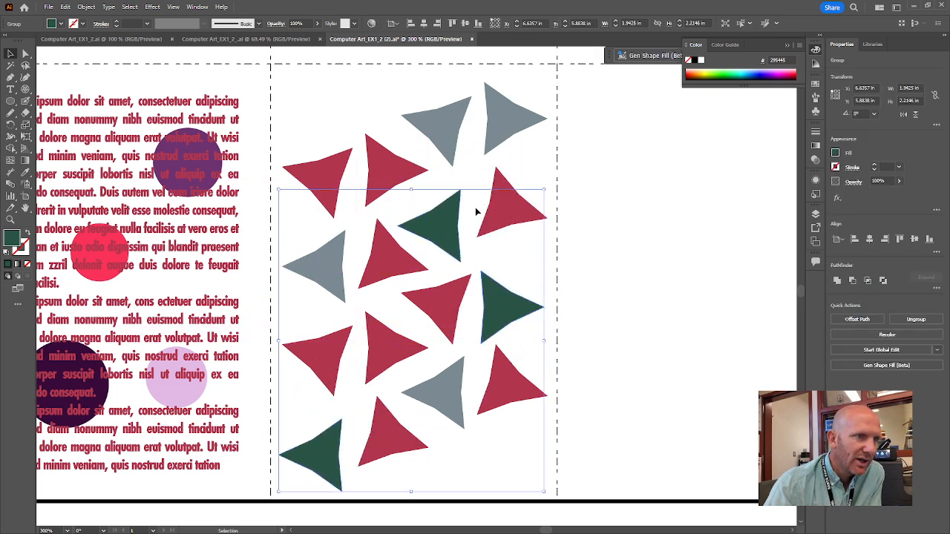
pyautogui.moveTo(477, 212)
pyautogui.mouseDown()
pyautogui.moveTo(483, 196)
pyautogui.moveTo(476, 205)
pyautogui.mouseUp()
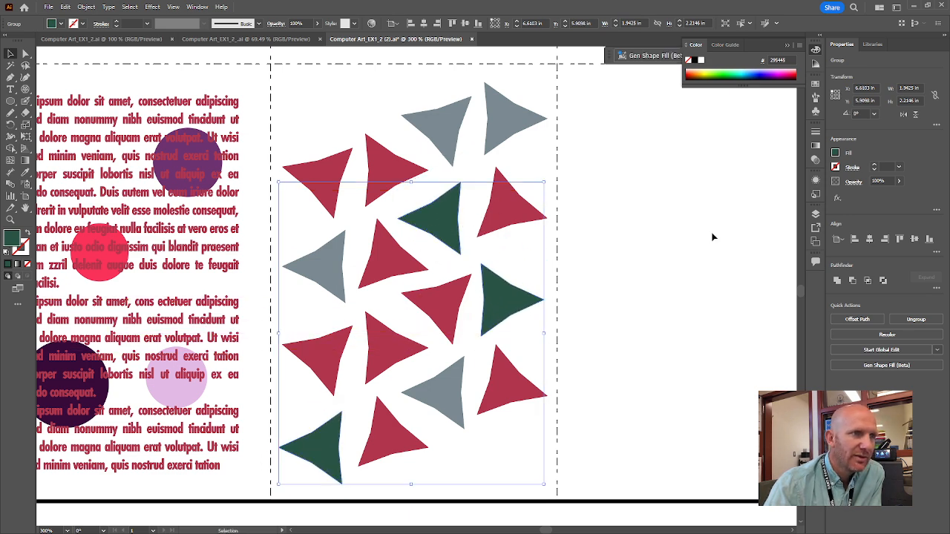
pyautogui.click(623, 210)
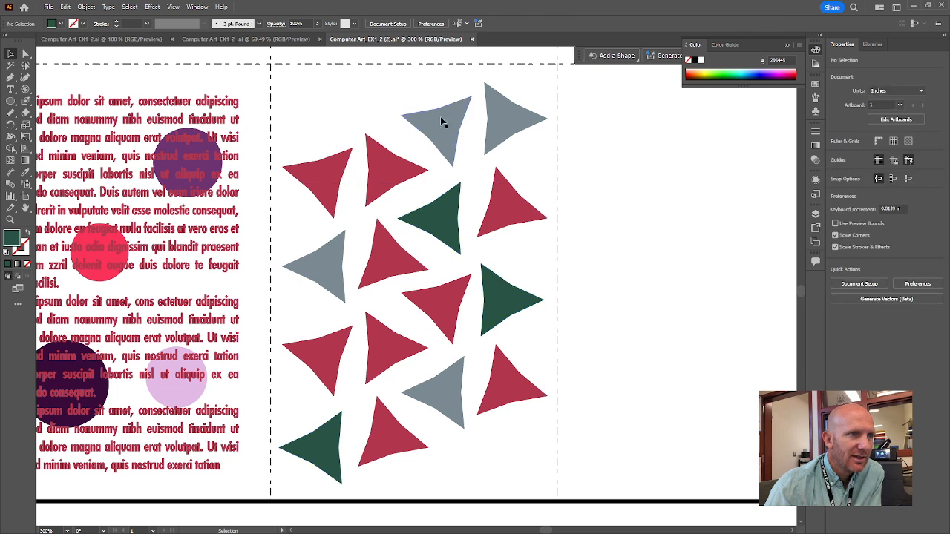
# Group the four gray triangles in exercise 9, nudge the group slightly to test it, and deselect it
pyautogui.click(436, 127)
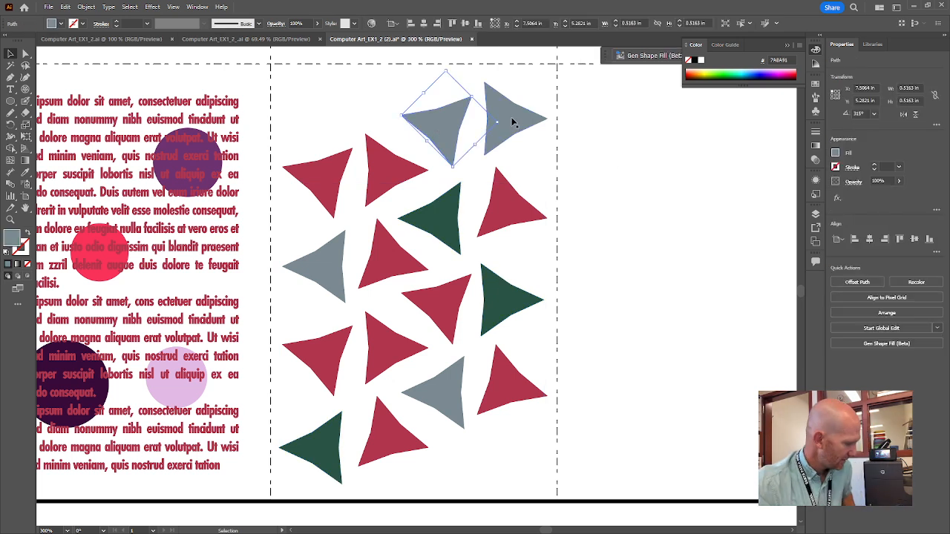
pyautogui.keyDown('shift'); pyautogui.click(512, 122); pyautogui.keyUp('shift')
pyautogui.keyDown('shift'); pyautogui.click(329, 265); pyautogui.keyUp('shift')
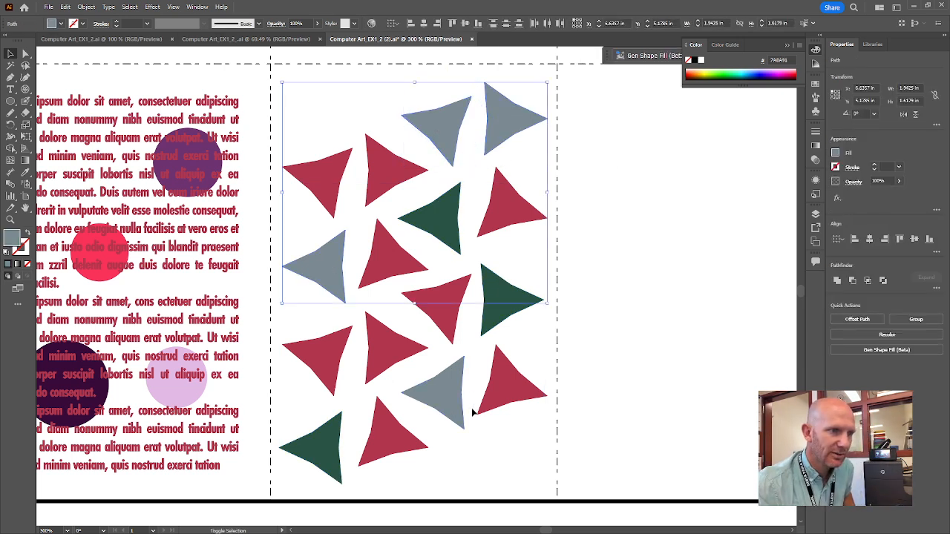
pyautogui.keyDown('shift'); pyautogui.click(443, 399); pyautogui.keyUp('shift')
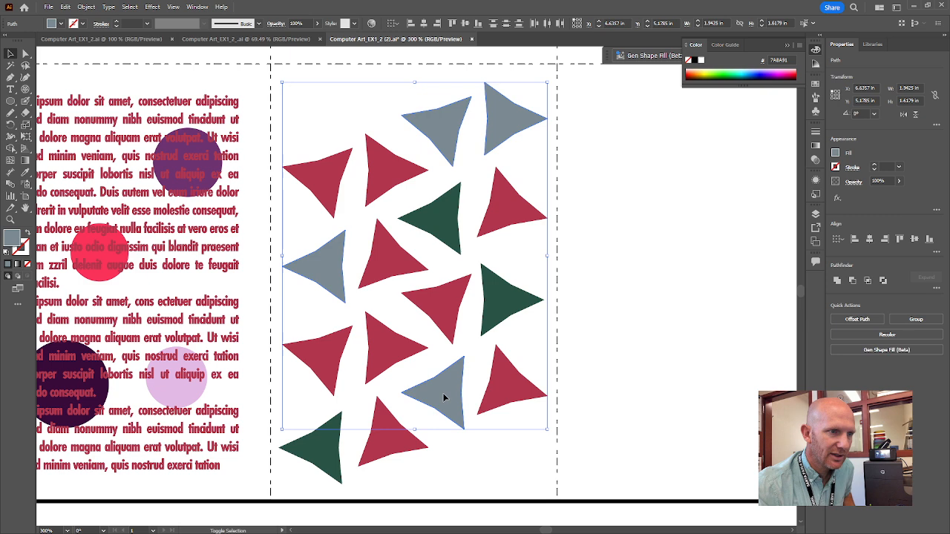
pyautogui.click(86, 6)
pyautogui.click(112, 70)
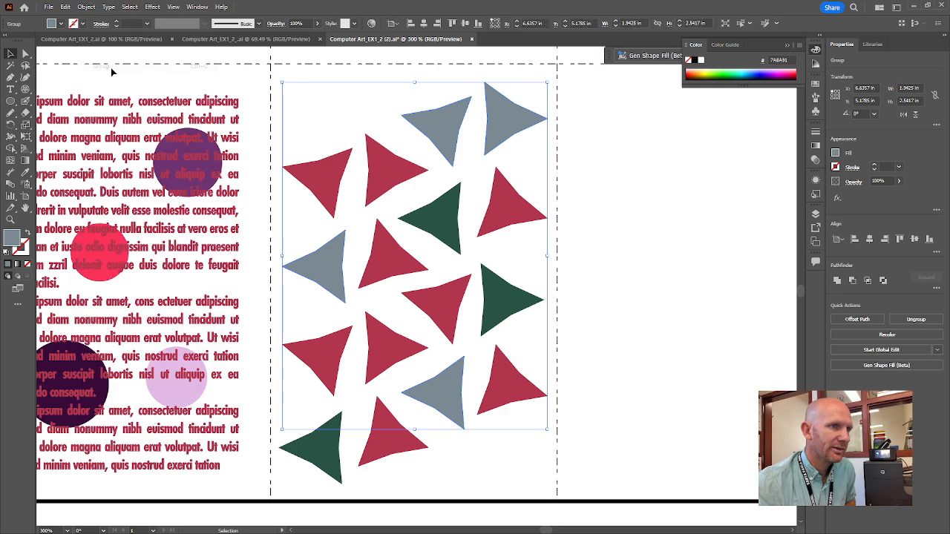
pyautogui.click(682, 171)
pyautogui.moveTo(514, 116)
pyautogui.mouseDown()
pyautogui.moveTo(506, 127)
pyautogui.moveTo(517, 117)
pyautogui.mouseUp()
pyautogui.click(304, 215)
pyautogui.click(326, 177)
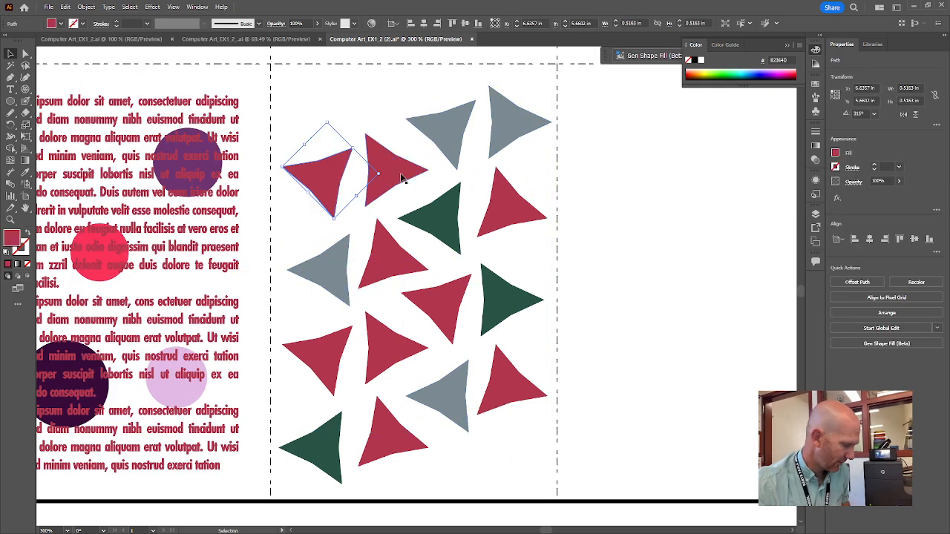
pyautogui.keyDown('shift'); pyautogui.click(401, 178); pyautogui.keyUp('shift')
pyautogui.click(318, 138)
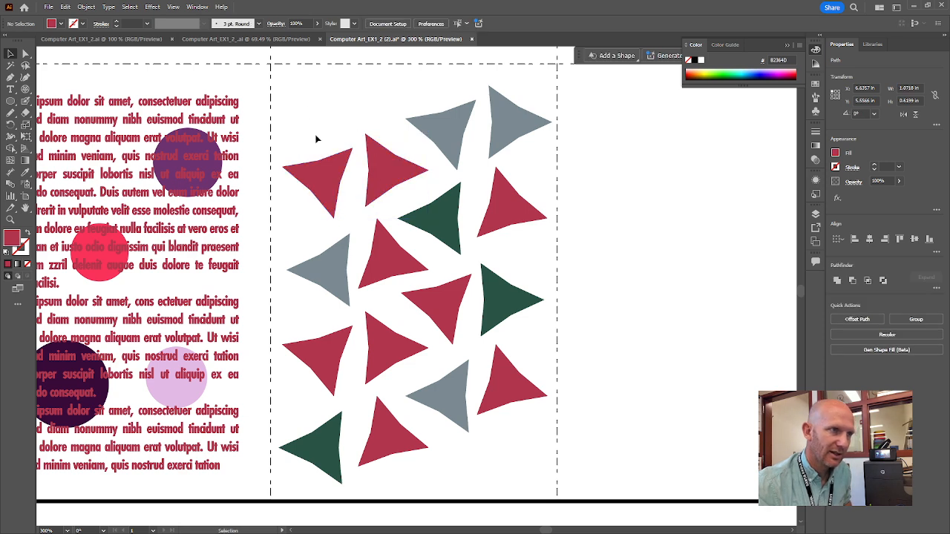
# Group the nine red triangles in exercise 9 and deselect them
pyautogui.click(331, 175)
pyautogui.keyDown('shift'); pyautogui.click(379, 171); pyautogui.keyUp('shift')
pyautogui.keyDown('shift'); pyautogui.click(497, 192); pyautogui.keyUp('shift')
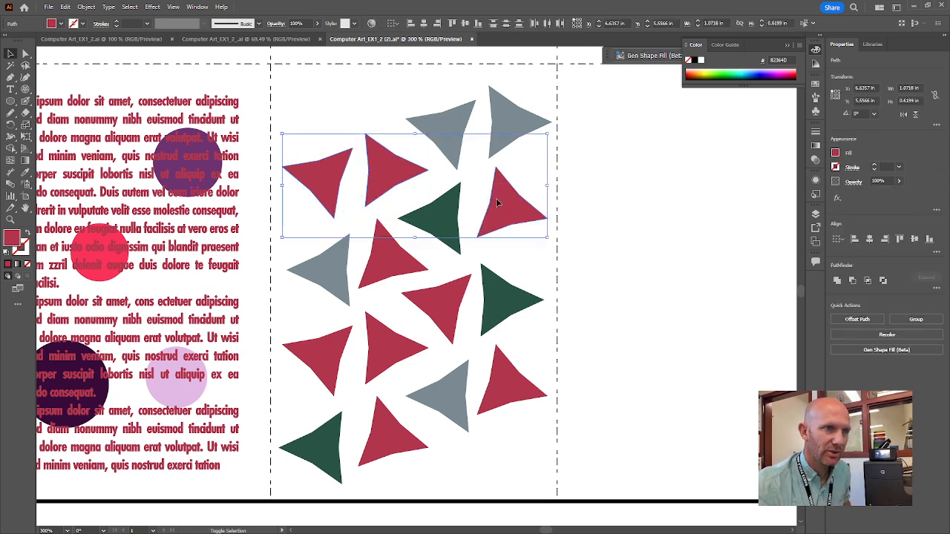
pyautogui.keyDown('shift'); pyautogui.click(399, 259); pyautogui.keyUp('shift')
pyautogui.keyDown('shift'); pyautogui.click(439, 312); pyautogui.keyUp('shift')
pyautogui.keyDown('shift'); pyautogui.click(386, 342); pyautogui.keyUp('shift')
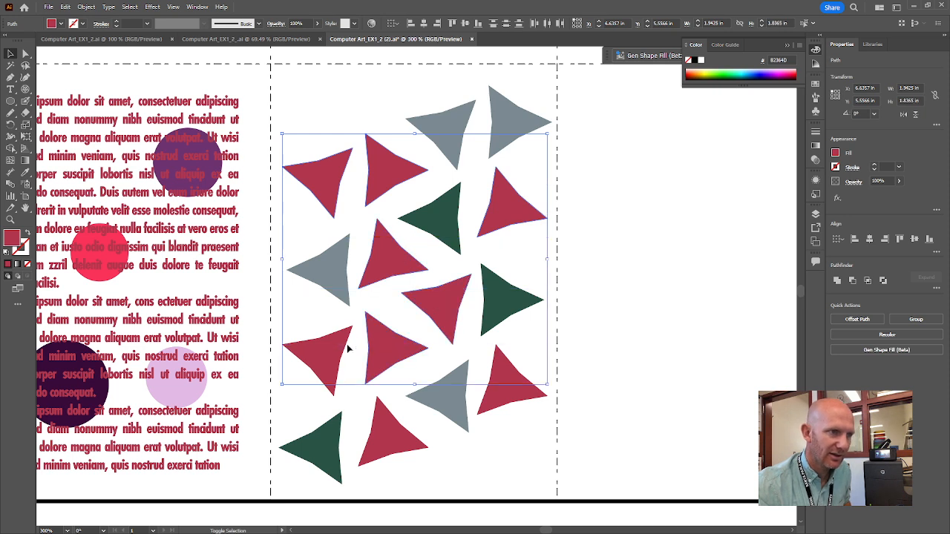
pyautogui.keyDown('shift'); pyautogui.click(346, 351); pyautogui.keyUp('shift')
pyautogui.keyDown('shift'); pyautogui.click(392, 431); pyautogui.keyUp('shift')
pyautogui.keyDown('shift'); pyautogui.click(507, 381); pyautogui.keyUp('shift')
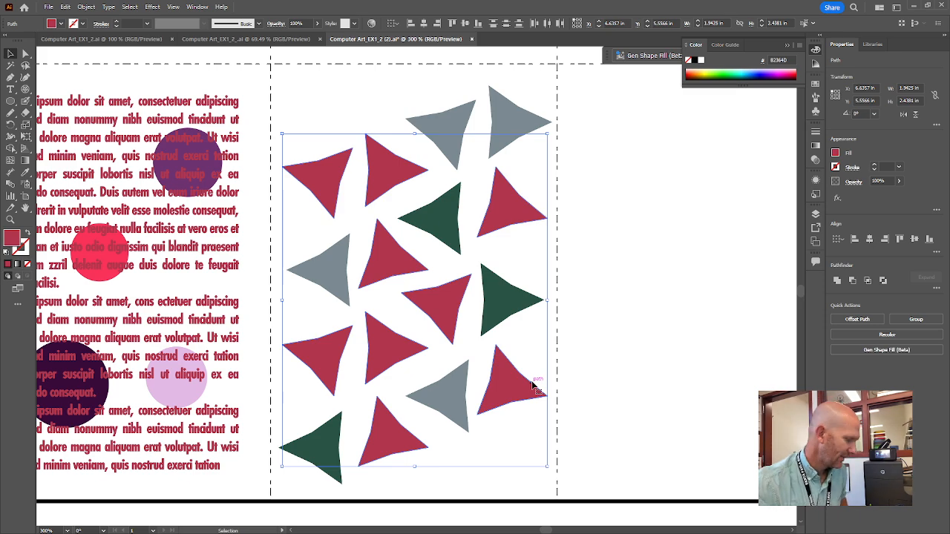
pyautogui.click(87, 6)
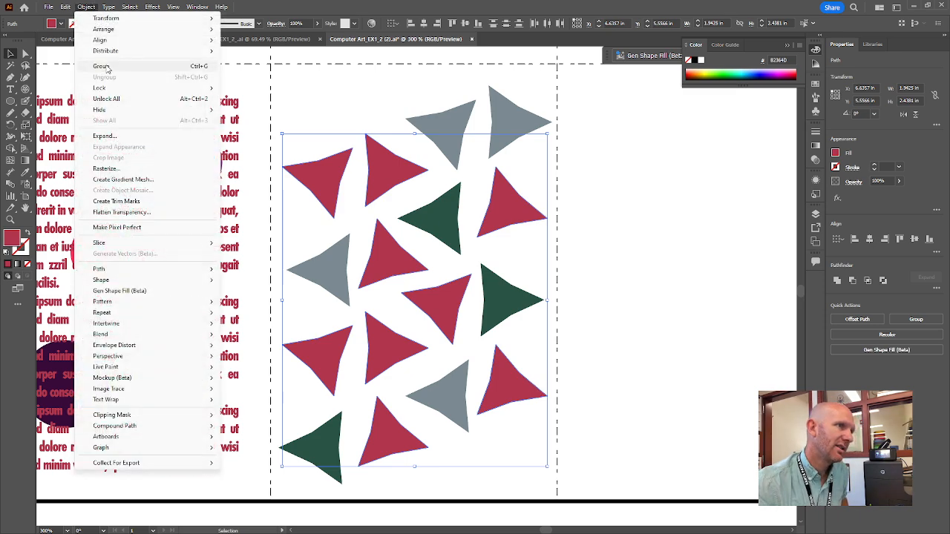
pyautogui.click(107, 68)
pyautogui.click(544, 312)
# Move the red, gray and green triangle groups slightly to test each grouping, and leave nothing selected
pyautogui.moveTo(434, 311); pyautogui.dragTo(527, 300)
pyautogui.moveTo(518, 129); pyautogui.dragTo(505, 125)
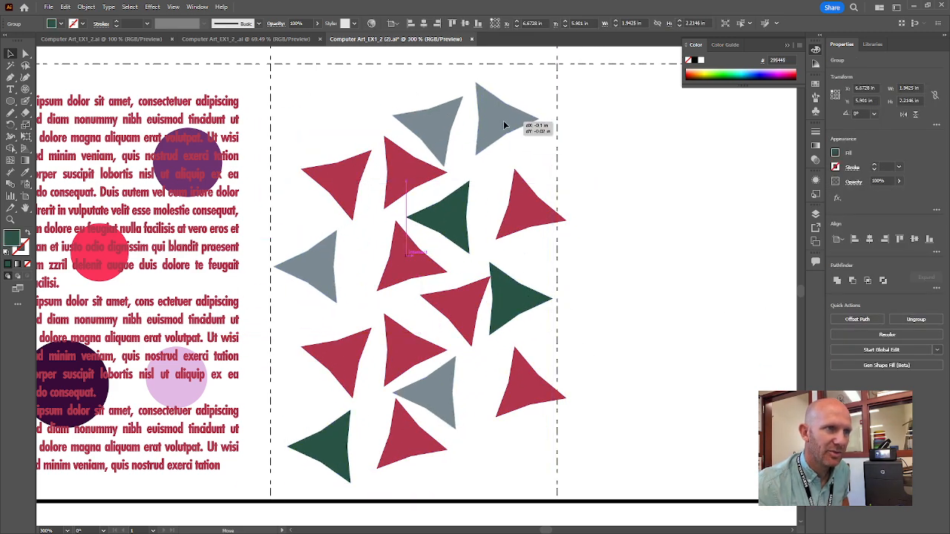
pyautogui.moveTo(404, 179); pyautogui.dragTo(398, 175)
pyautogui.moveTo(387, 172); pyautogui.dragTo(388, 171)
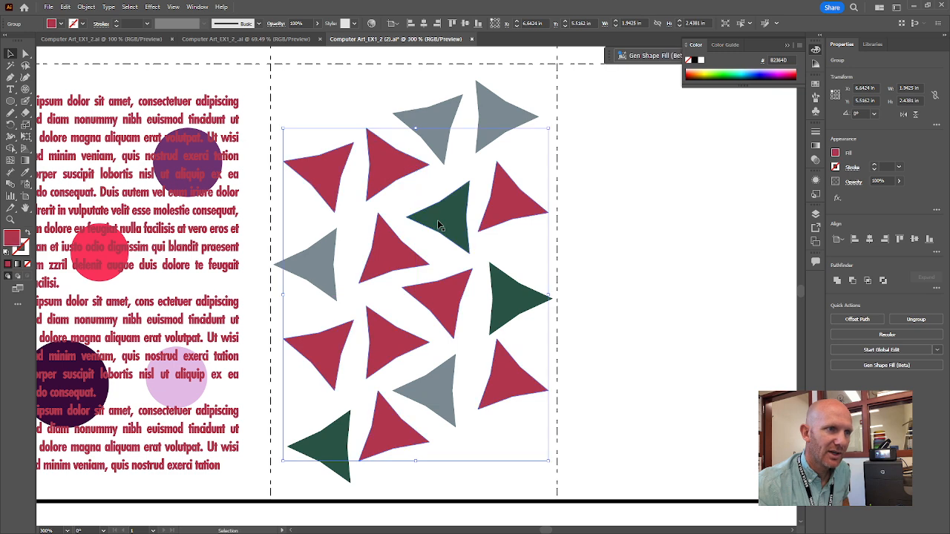
pyautogui.moveTo(438, 222); pyautogui.dragTo(438, 217)
pyautogui.click(644, 276)
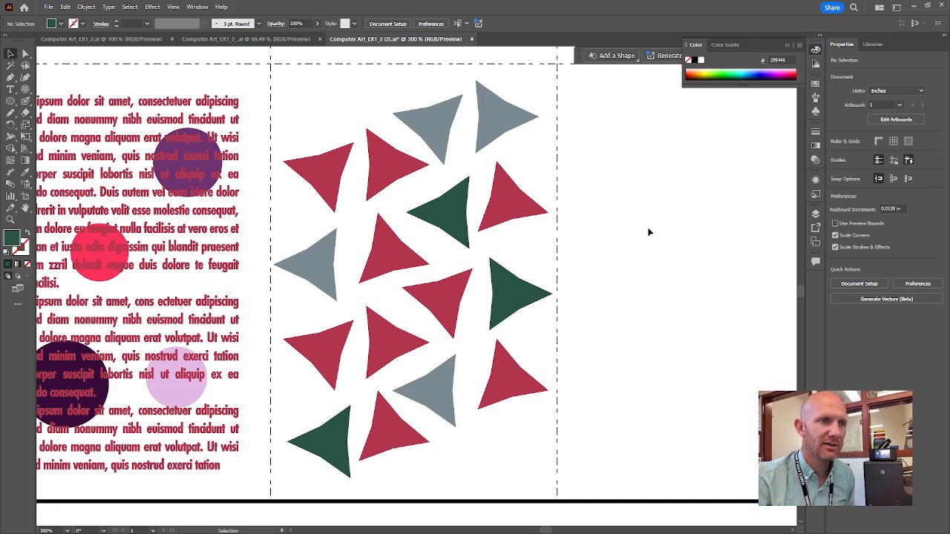
# Draw a dark green hexagon with the Polygon tool in the empty area of exercise 10 and deselect it
pyautogui.press('space')
pyautogui.moveTo(691, 161); pyautogui.dragTo(406, 268)
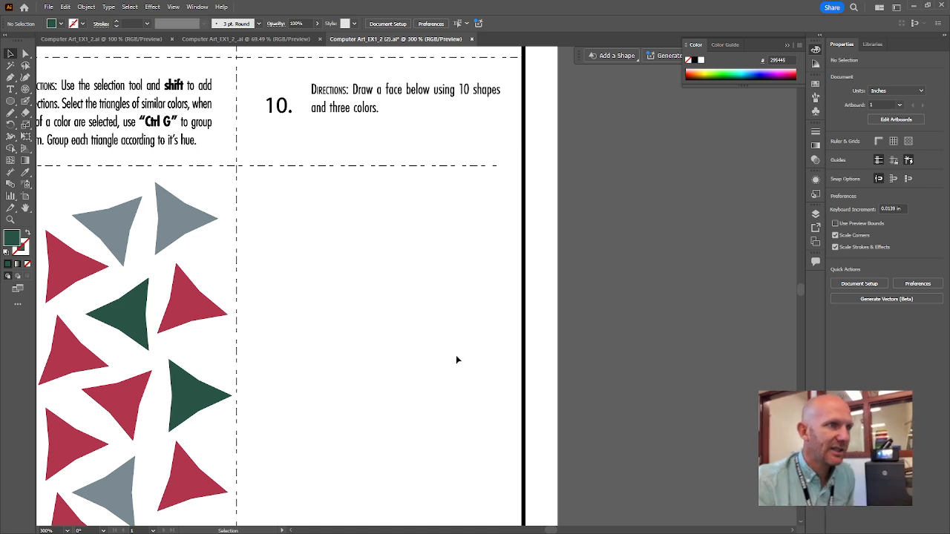
pyautogui.press('space')
pyautogui.moveTo(448, 382); pyautogui.dragTo(468, 286)
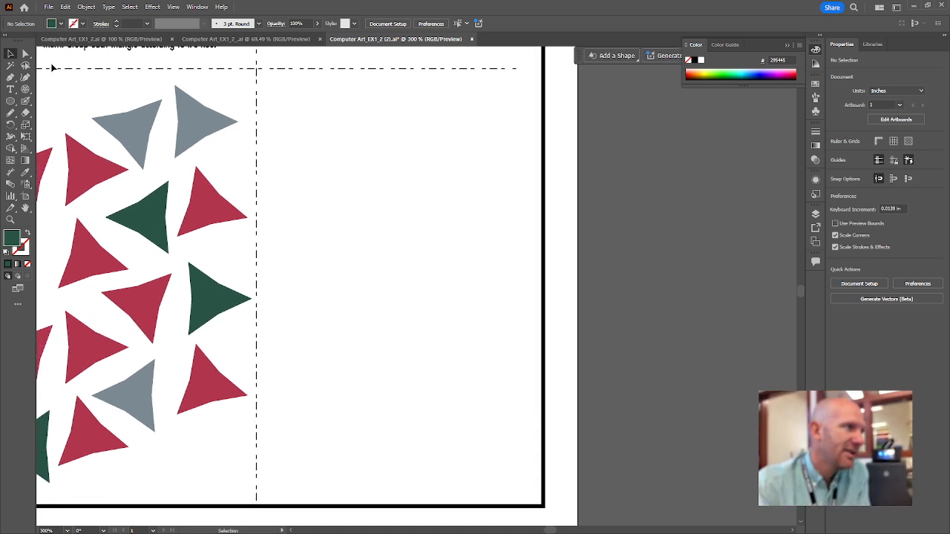
pyautogui.click(11, 102)
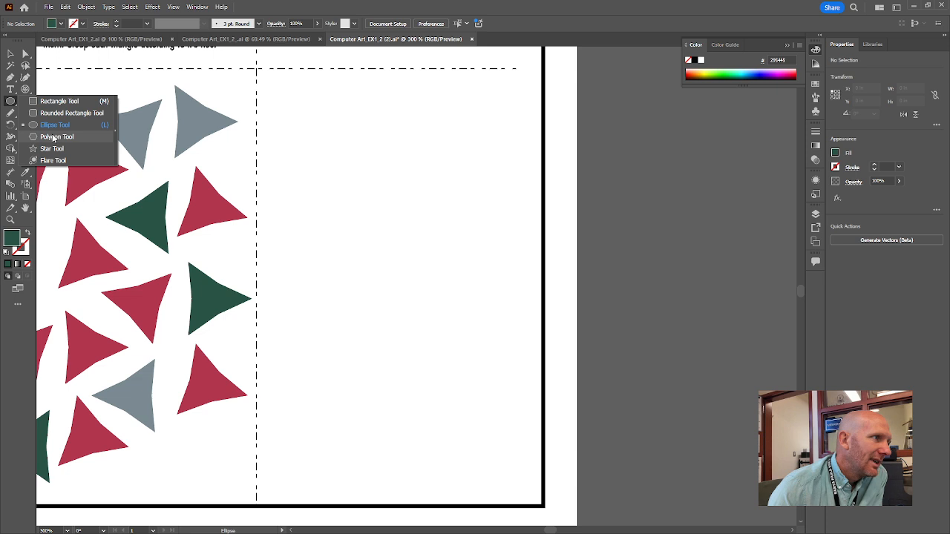
pyautogui.click(67, 140)
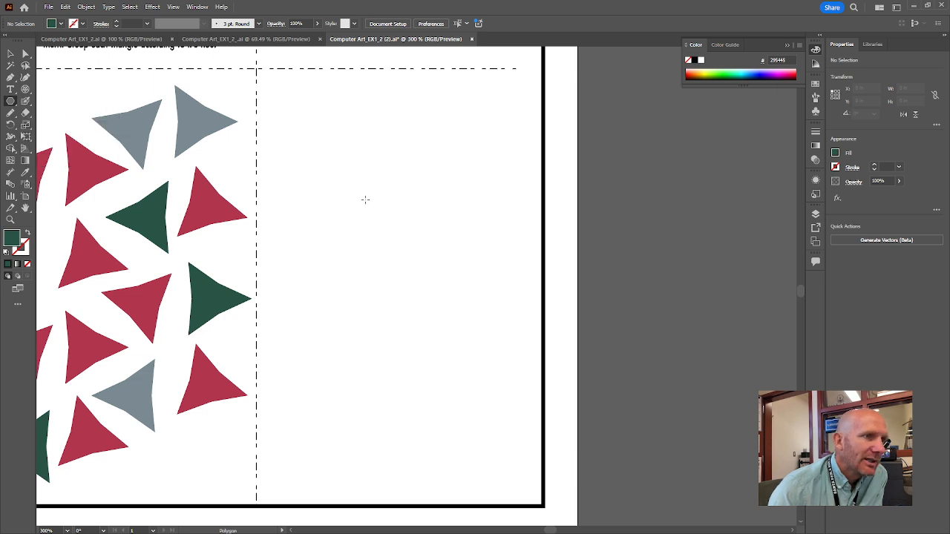
pyautogui.moveTo(362, 195); pyautogui.dragTo(422, 280)
pyautogui.press('Up')
pyautogui.press('Up')
pyautogui.press('Up')
pyautogui.press('Up')
pyautogui.press('Down')
pyautogui.click(11, 54)
pyautogui.click(379, 268)
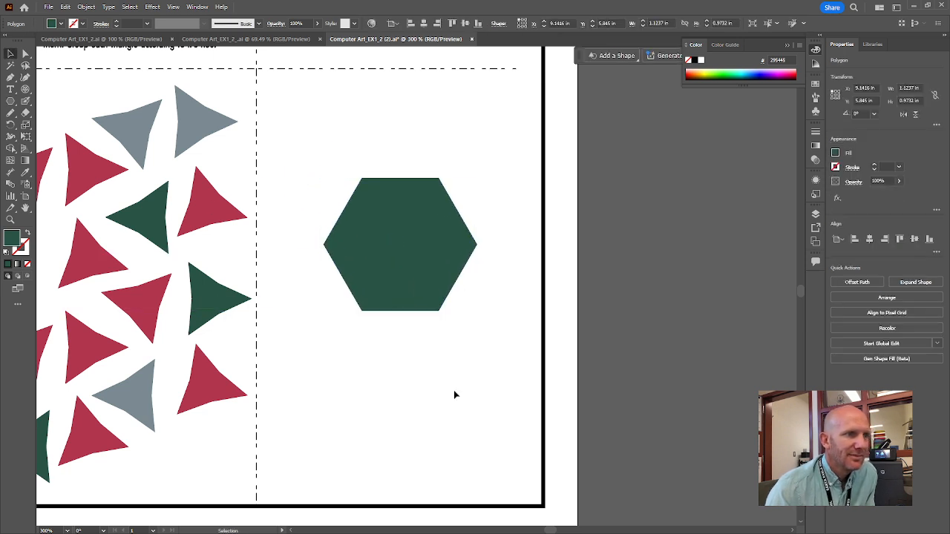
# Enlarge the hexagon to about 1.36 by 1.17 in, rotate it 90° to stand on a point, and deselect it
pyautogui.click(424, 286)
pyautogui.moveTo(477, 311); pyautogui.dragTo(494, 333)
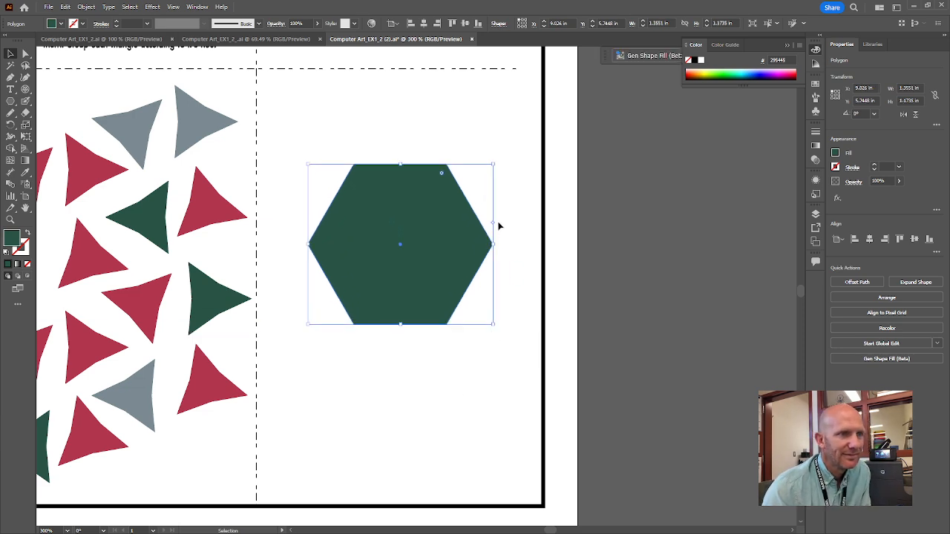
pyautogui.moveTo(496, 243); pyautogui.dragTo(441, 103)
pyautogui.click(467, 443)
# Recolor the green hexagon to the dark yellow AF9A04 and deselect it
pyautogui.click(426, 262)
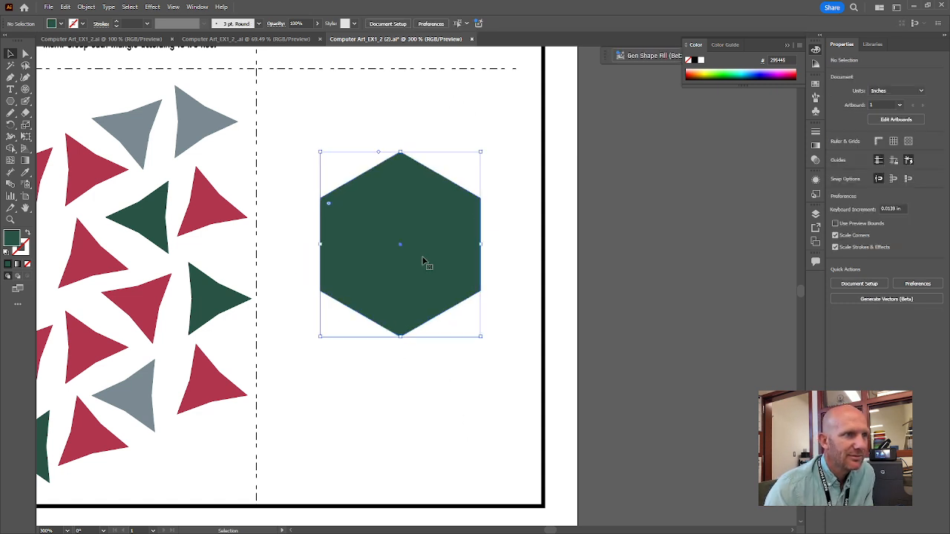
pyautogui.doubleClick(13, 238)
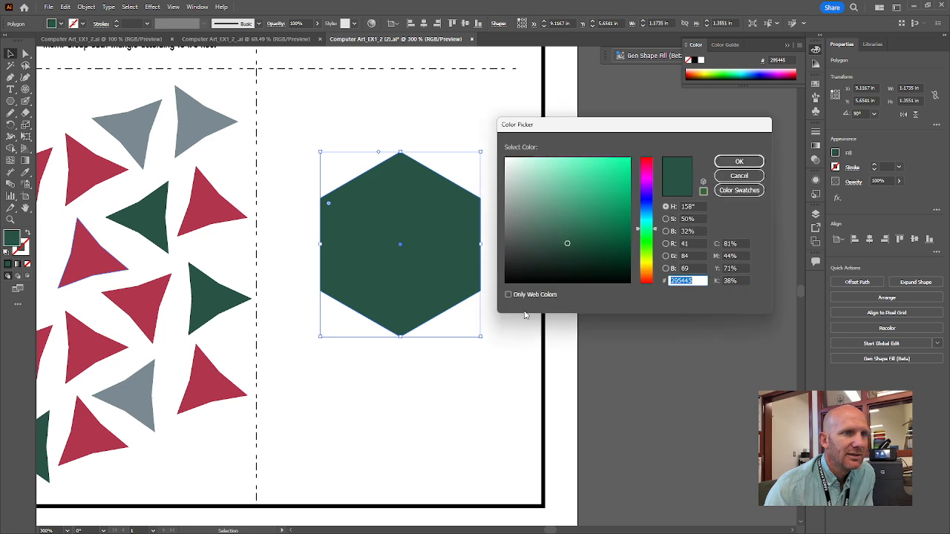
pyautogui.click(641, 266)
pyautogui.click(624, 209)
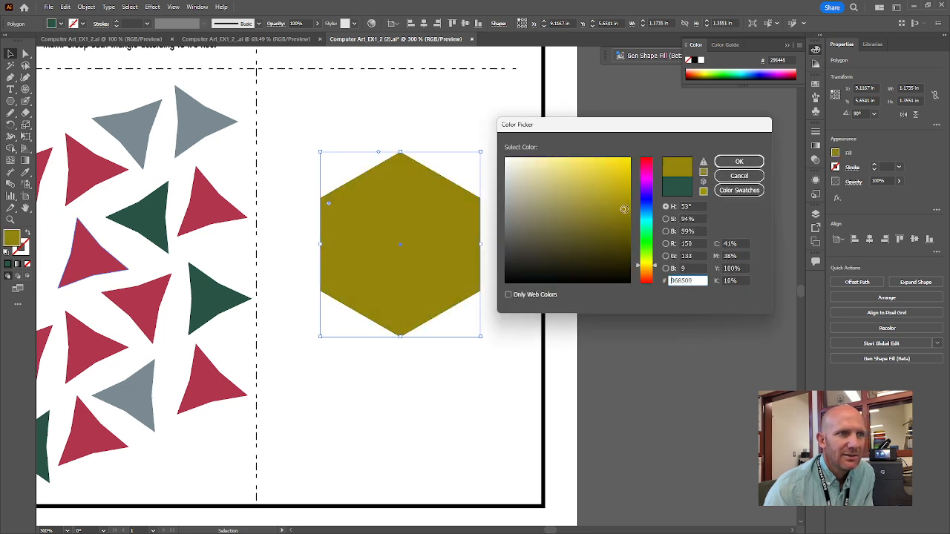
pyautogui.click(614, 202)
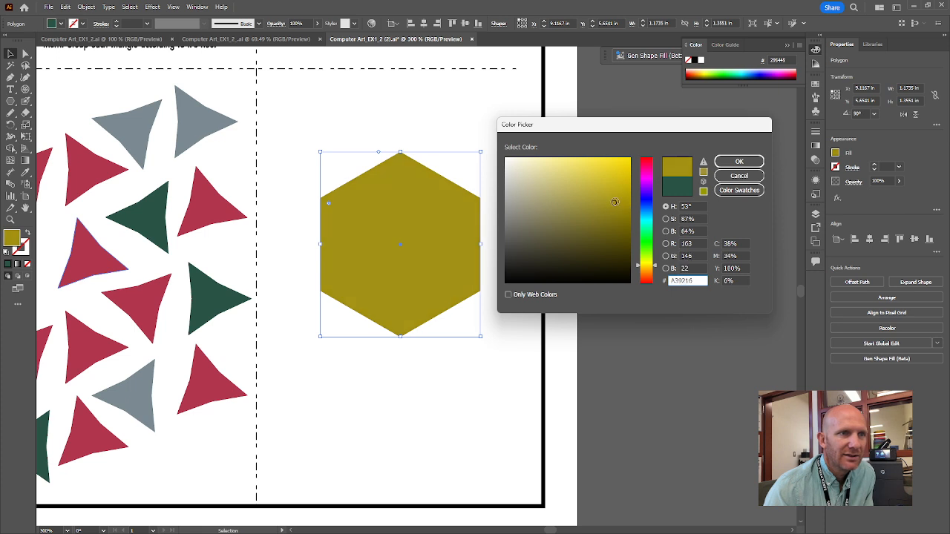
pyautogui.moveTo(614, 202); pyautogui.dragTo(628, 197)
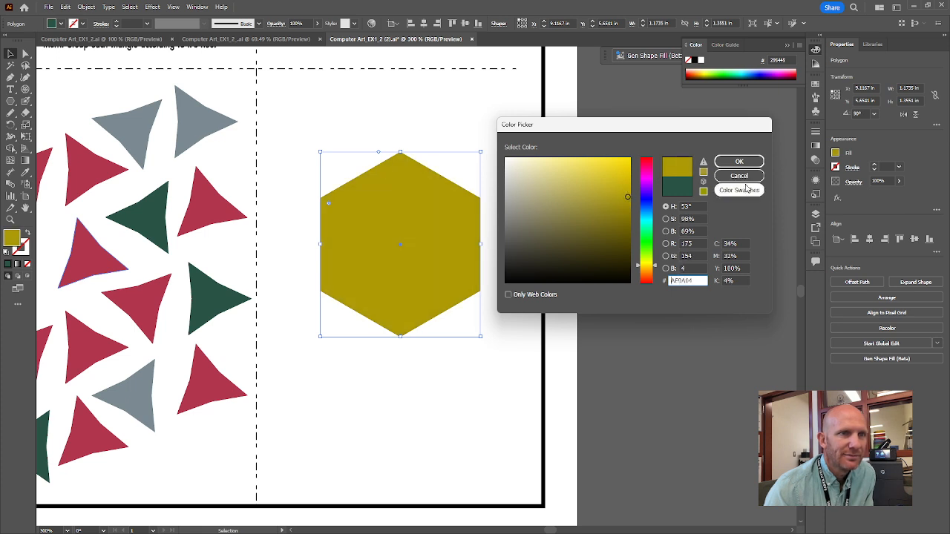
pyautogui.click(745, 163)
pyautogui.click(483, 371)
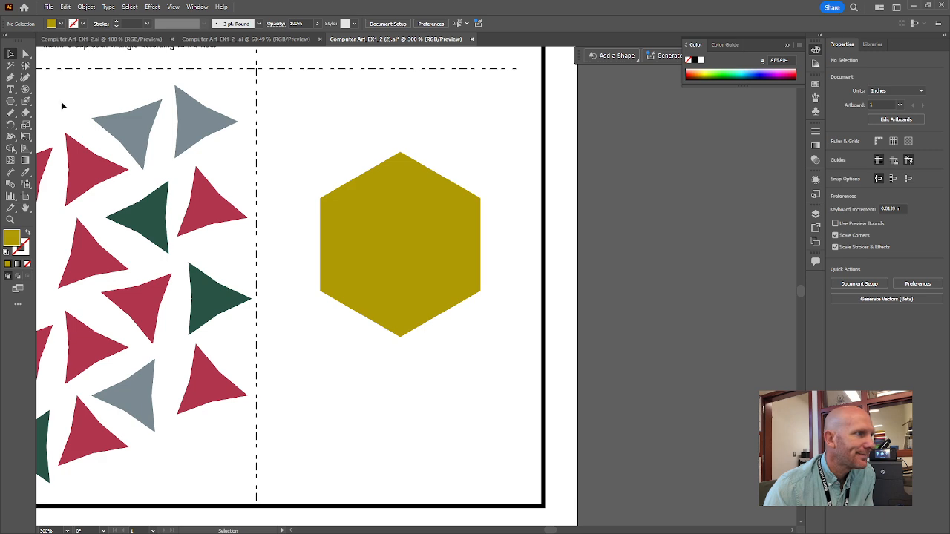
# Draw a circle about 0.31 in across in the hexagon's upper-left area, give it the artboard's white by sampling, and deselect it
pyautogui.moveTo(13, 106); pyautogui.dragTo(41, 124)
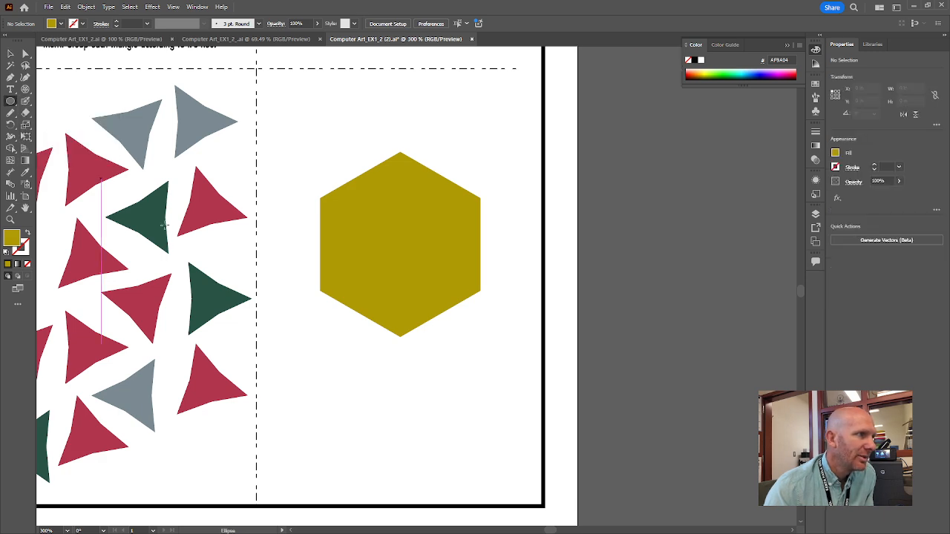
pyautogui.moveTo(349, 210); pyautogui.dragTo(391, 251)
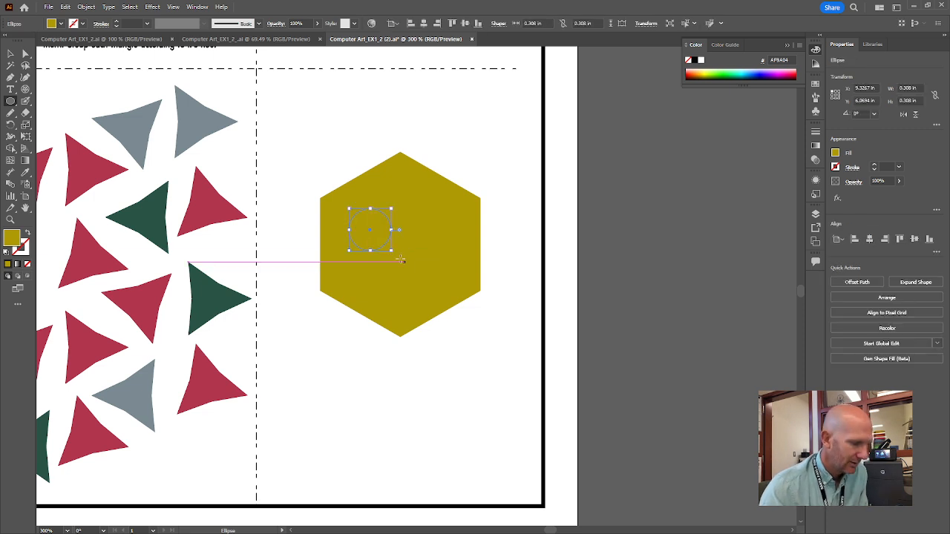
pyautogui.press('i')
pyautogui.click(350, 135)
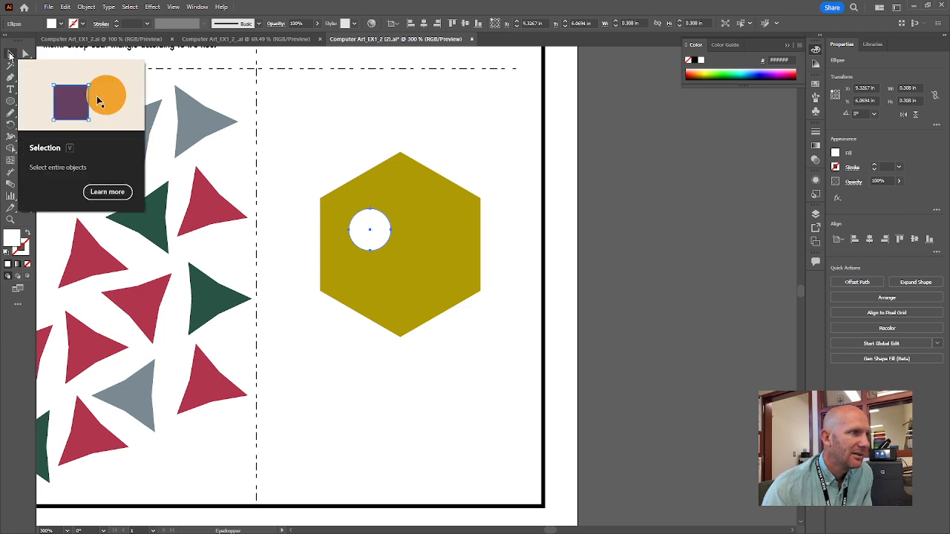
pyautogui.click(10, 55)
pyautogui.click(334, 155)
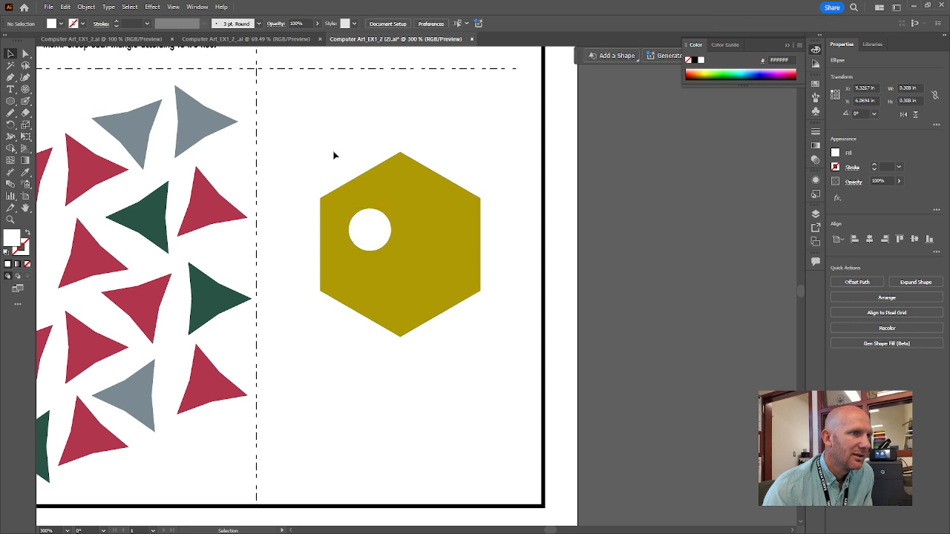
# Check the white circle's fill in the Color Picker and deselect the circle
pyautogui.click(370, 226)
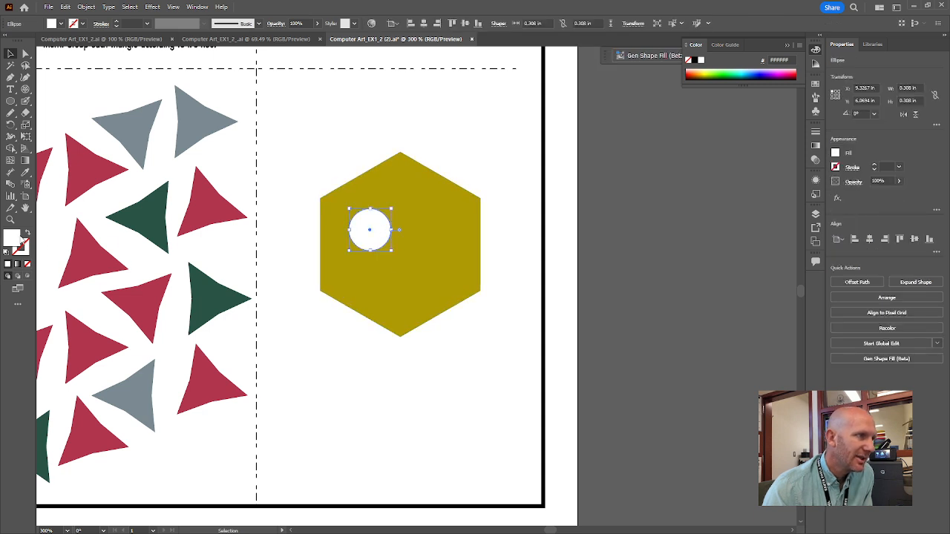
pyautogui.doubleClick(13, 238)
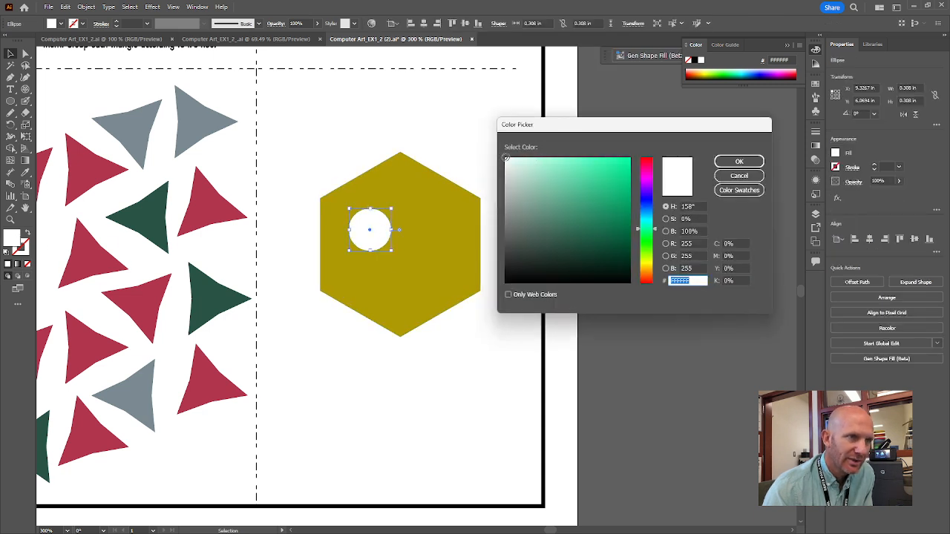
pyautogui.click(753, 164)
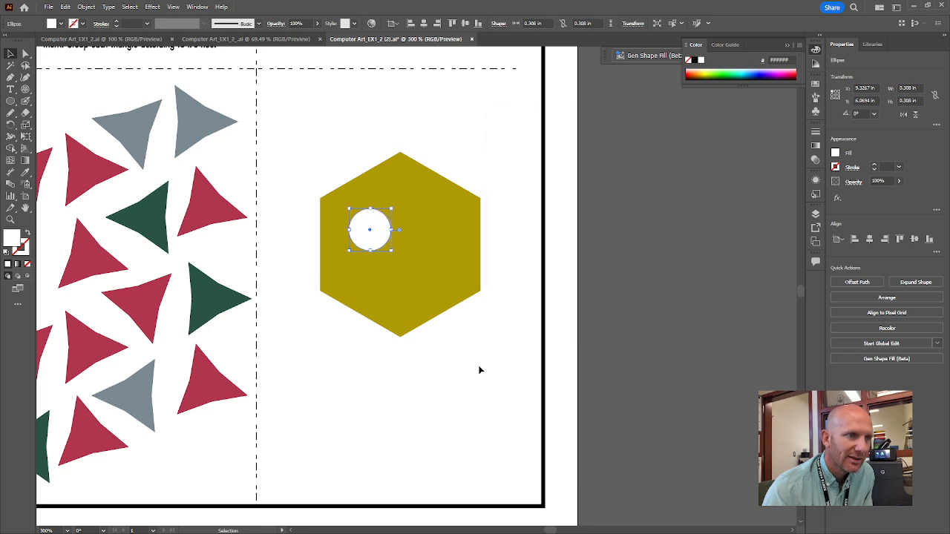
pyautogui.click(479, 369)
# Duplicate the white circle horizontally to the hexagon's right half as the second eye and deselect it
pyautogui.click(372, 232)
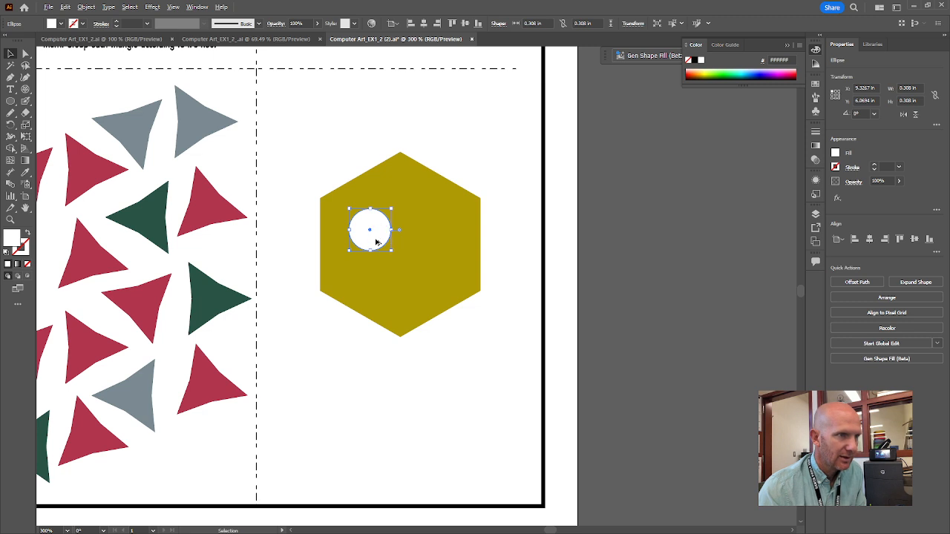
pyautogui.moveTo(376, 241); pyautogui.dragTo(438, 242)
pyautogui.click(502, 420)
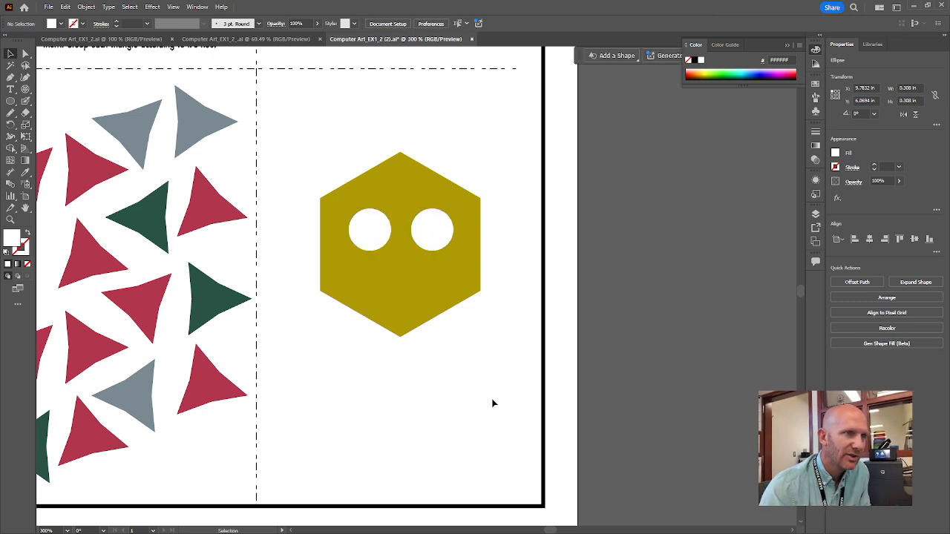
# Duplicate the right eye circle into the hexagon's lower area and fill the copy with black (000000)
pyautogui.click(438, 240)
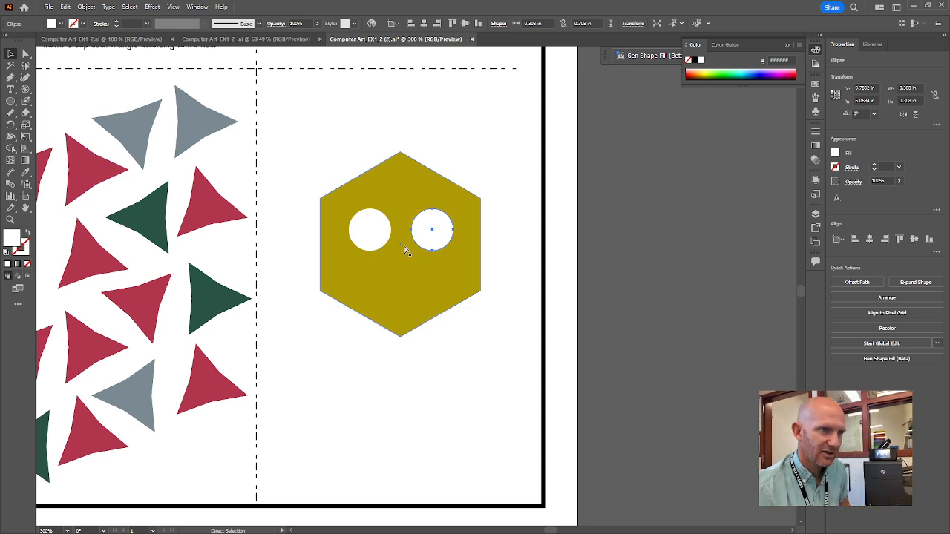
pyautogui.moveTo(429, 226); pyautogui.dragTo(413, 282)
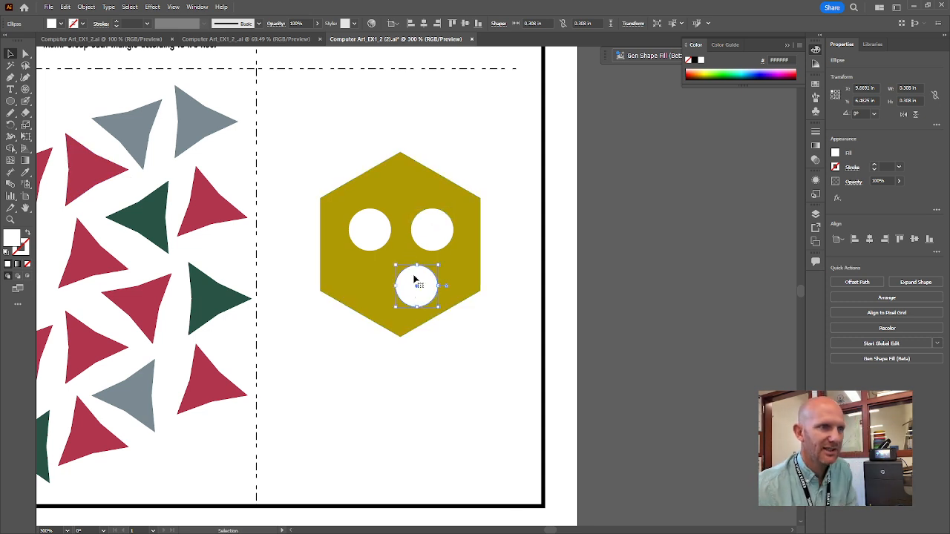
pyautogui.doubleClick(13, 242)
pyautogui.click(554, 253)
pyautogui.moveTo(554, 253); pyautogui.dragTo(445, 294)
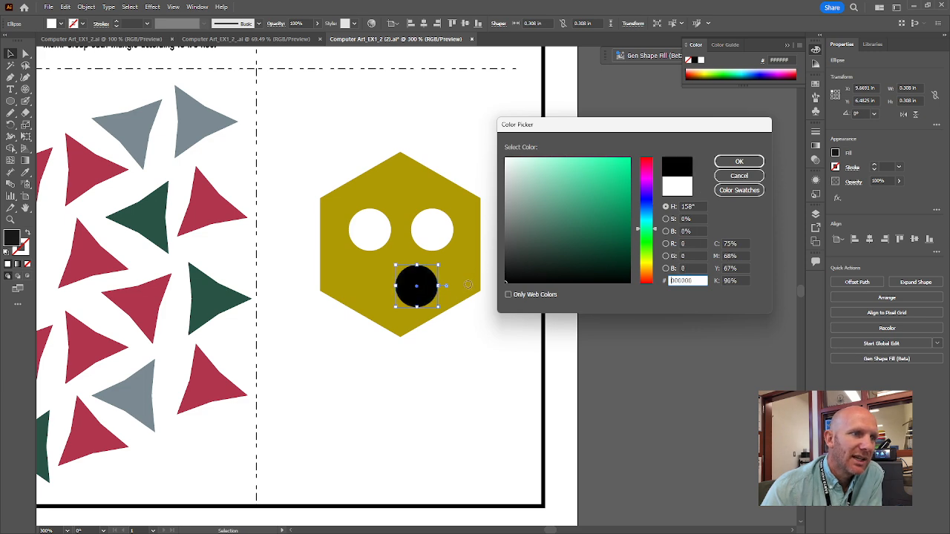
pyautogui.click(739, 161)
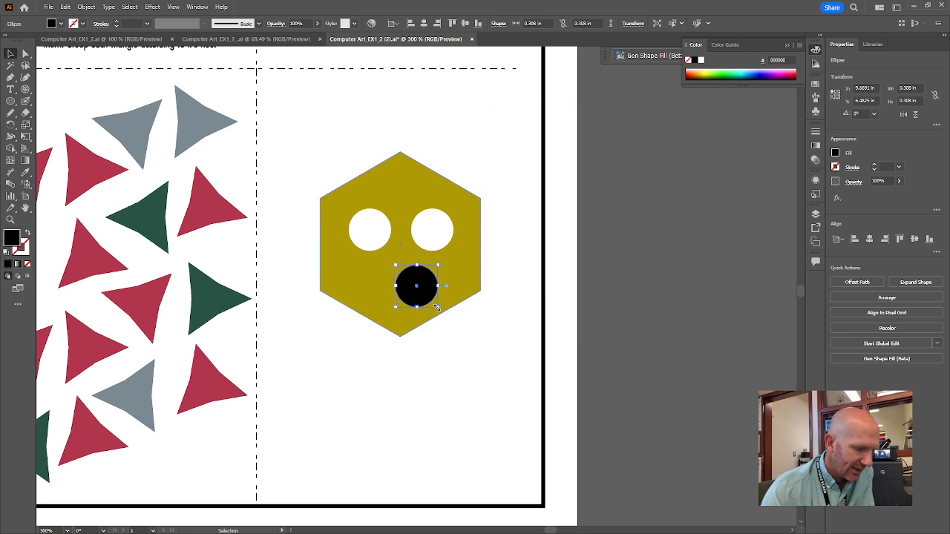
# Shrink the black circle to about 0.11 in, place it in the right eye as a pupil, and copy it into the left eye
pyautogui.moveTo(436, 307); pyautogui.dragTo(435, 236)
pyautogui.hotkey('ctrl', 'shift', 'a')
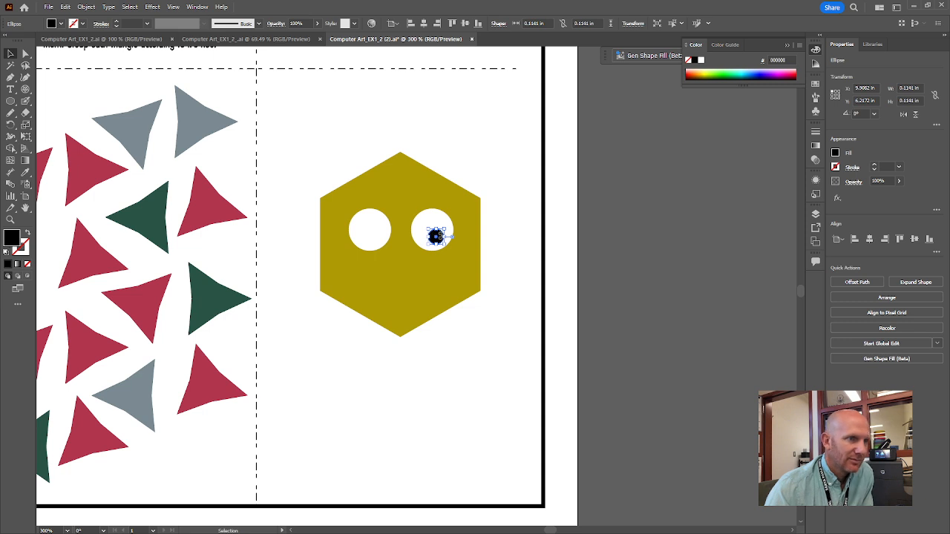
pyautogui.scroll(3, 436, 236)
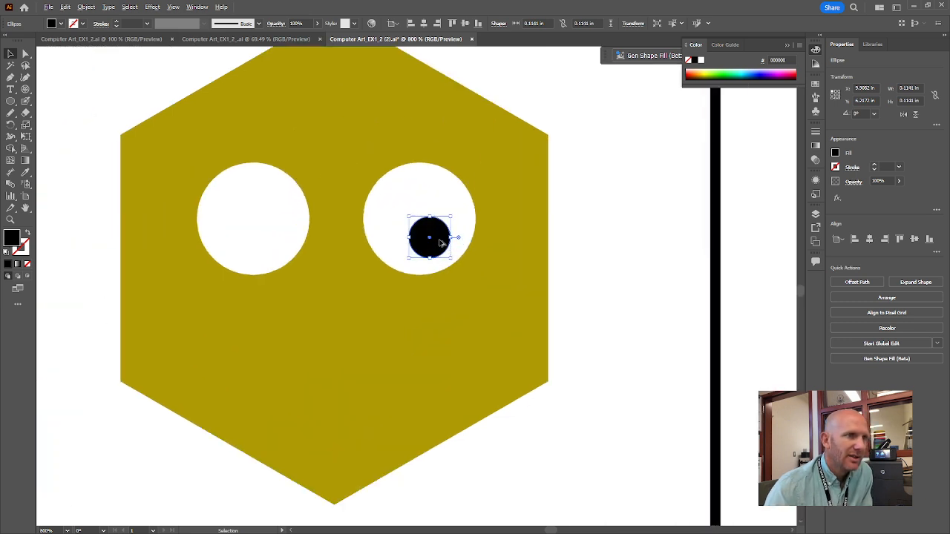
pyautogui.moveTo(440, 243); pyautogui.dragTo(281, 242)
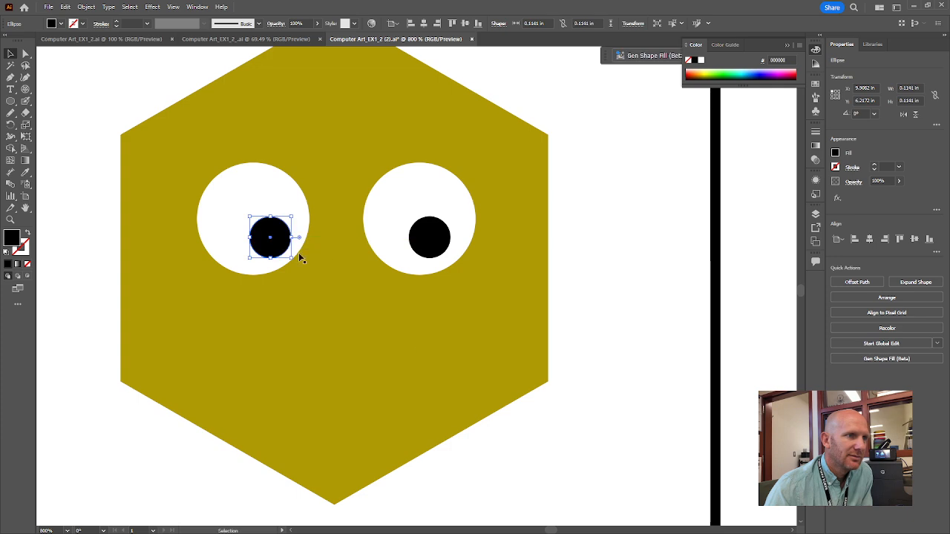
pyautogui.click(597, 439)
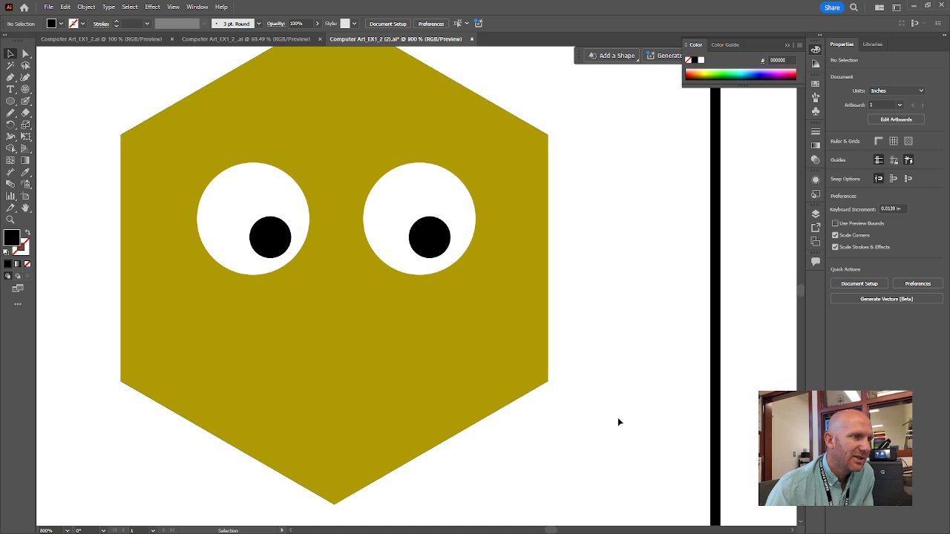
# Draw a wide black ellipse about 0.68 by 0.27 in below the eyes as the mouth
pyautogui.click(11, 101)
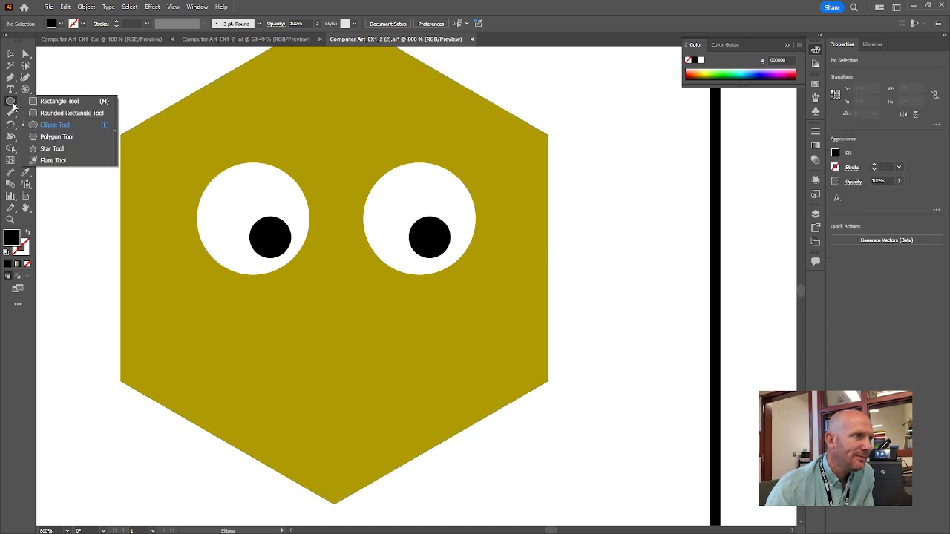
pyautogui.click(52, 124)
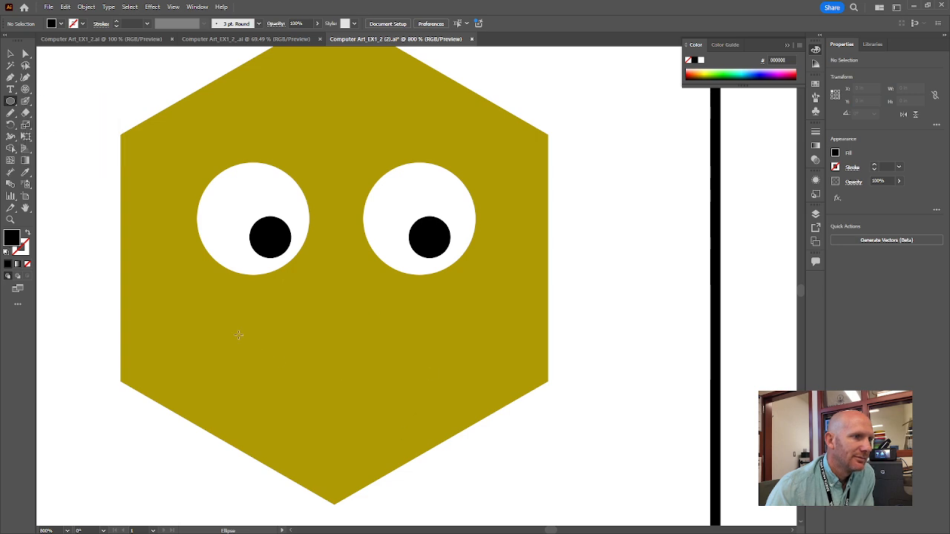
pyautogui.moveTo(216, 330); pyautogui.dragTo(466, 428)
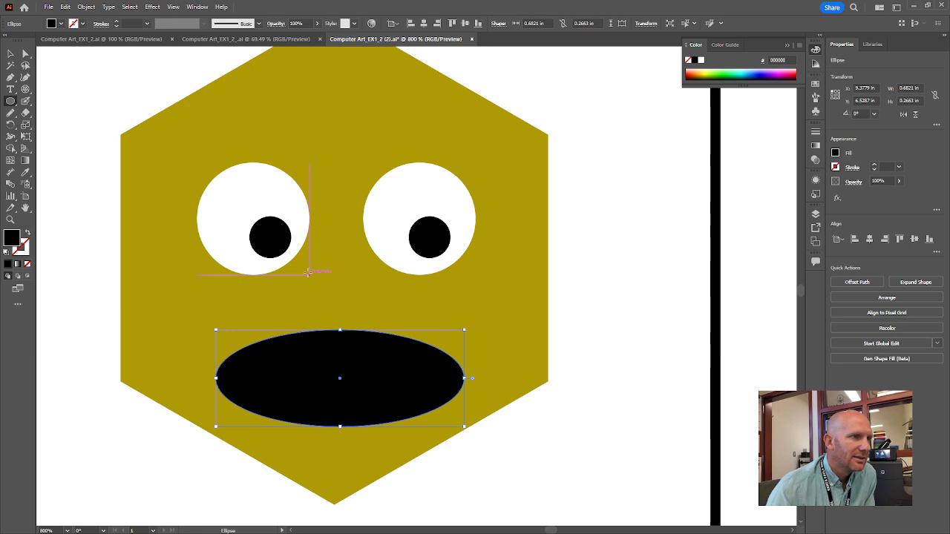
# Draw a nose ellipse about 0.19 by 0.12 in between the eyes and mouth and fill it with olive 777718
pyautogui.moveTo(307, 271); pyautogui.dragTo(373, 311)
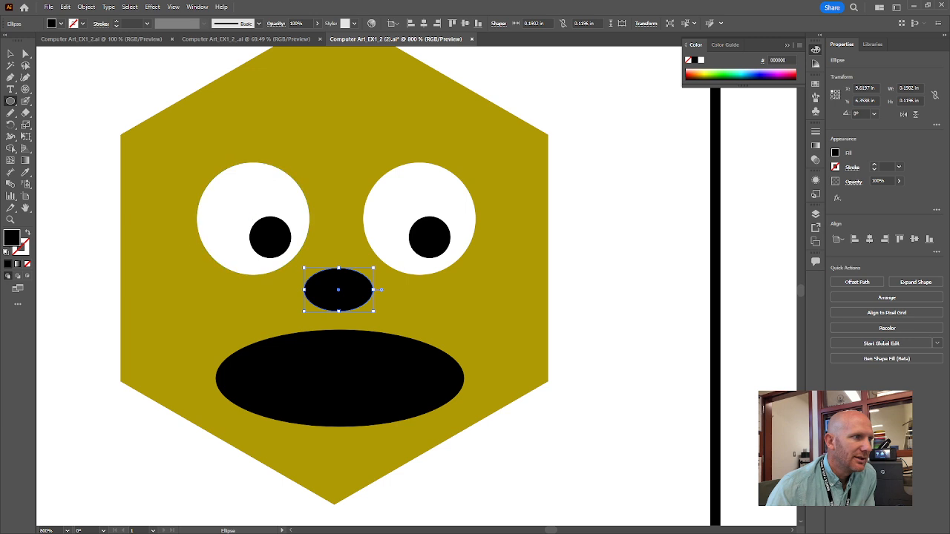
pyautogui.doubleClick(11, 238)
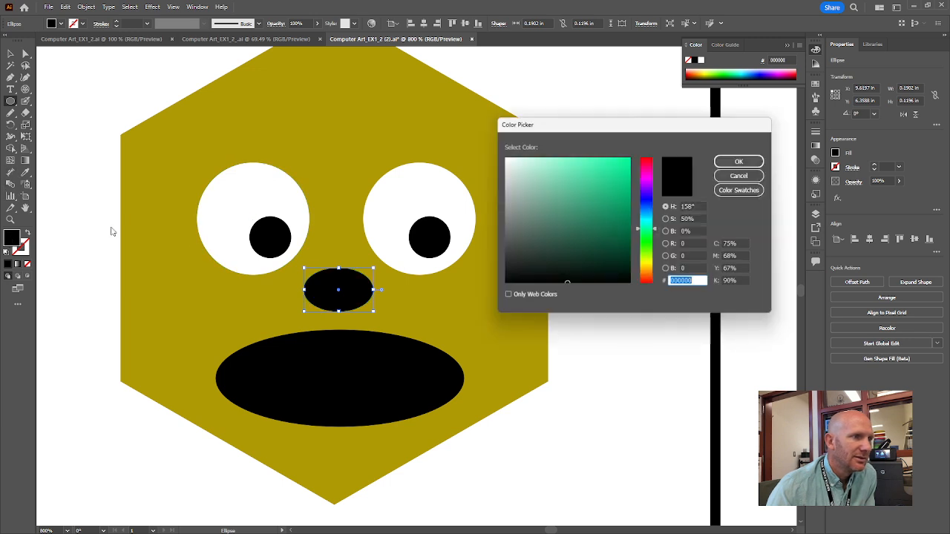
pyautogui.click(652, 263)
pyautogui.moveTo(611, 244)
pyautogui.mouseDown()
pyautogui.moveTo(603, 213)
pyautogui.moveTo(605, 224)
pyautogui.mouseUp()
pyautogui.click(727, 163)
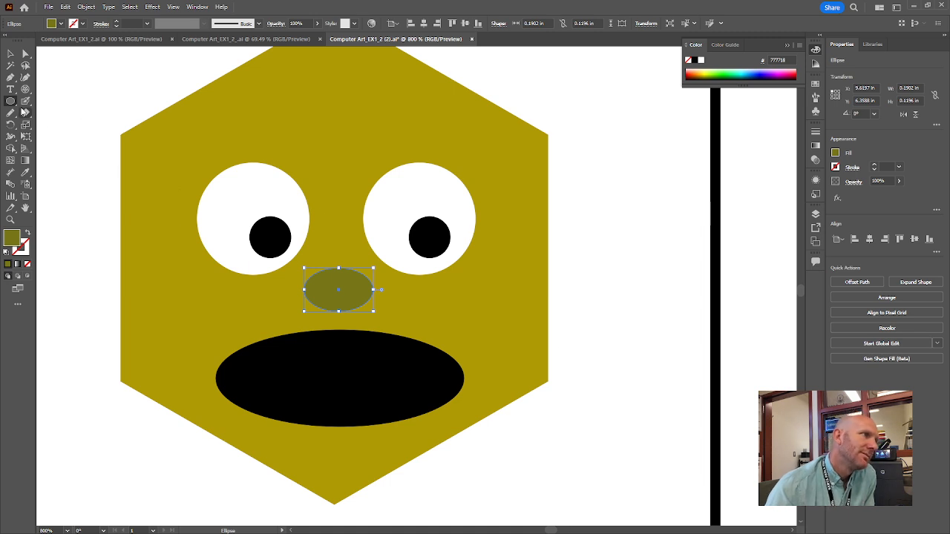
# Draw two olive rectangles as eyebrows, about 0.30 by 0.08 in above the left eye and 0.28 by 0.11 in above the right
pyautogui.click(12, 103)
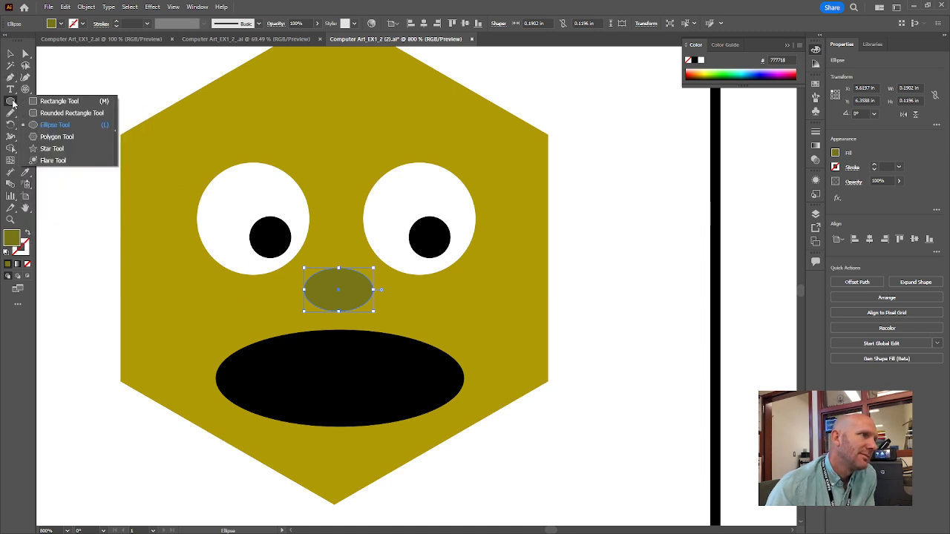
pyautogui.click(65, 102)
pyautogui.moveTo(200, 121); pyautogui.dragTo(310, 150)
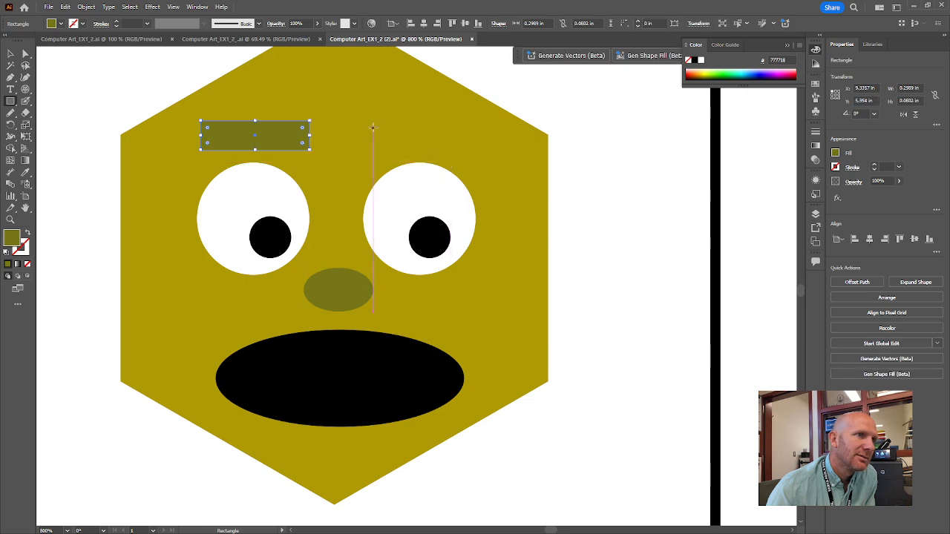
pyautogui.moveTo(367, 117); pyautogui.dragTo(469, 155)
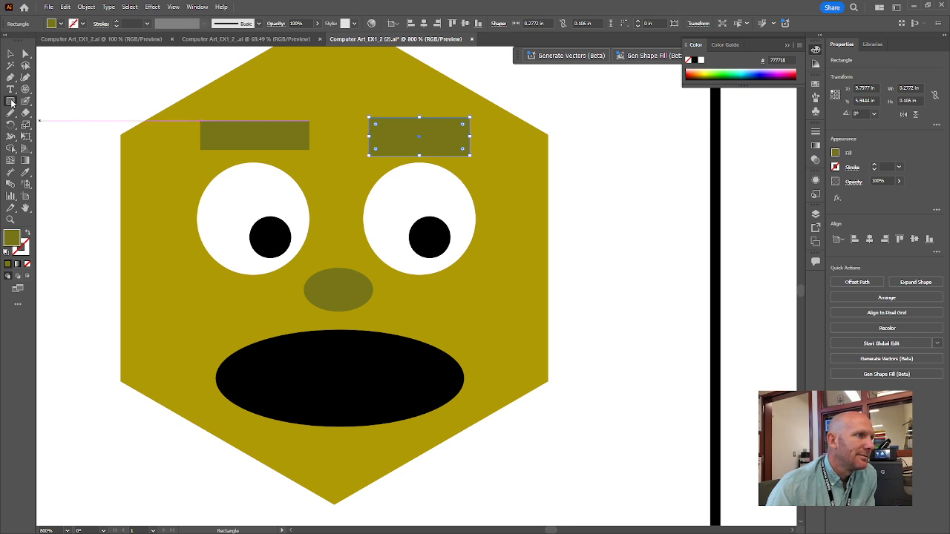
# Draw an olive rounded-rectangle ear about 0.14 by 0.31 in, overlap it with the hexagon's right edge, and copy it to the left edge
pyautogui.moveTo(13, 103); pyautogui.dragTo(45, 116)
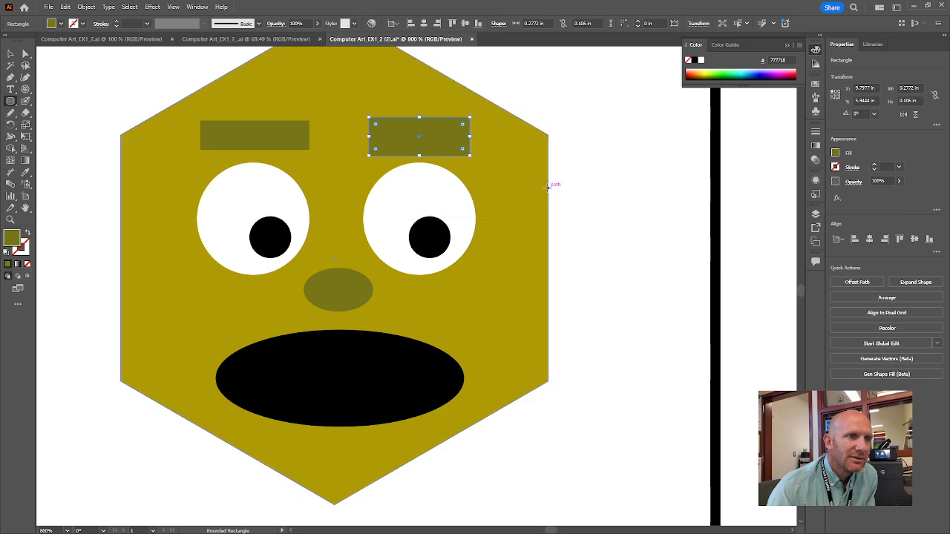
pyautogui.moveTo(547, 187); pyautogui.dragTo(598, 300)
pyautogui.press('v')
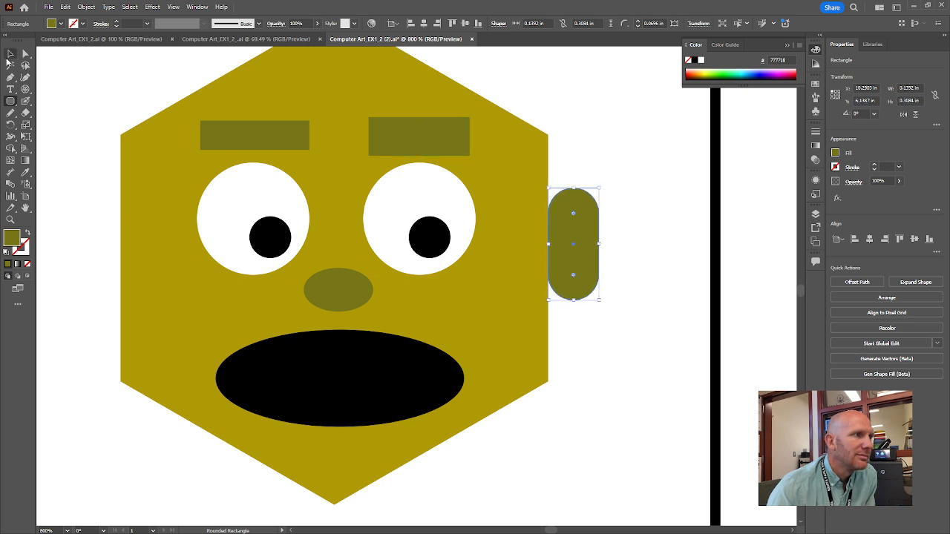
pyautogui.moveTo(572, 233); pyautogui.dragTo(122, 220)
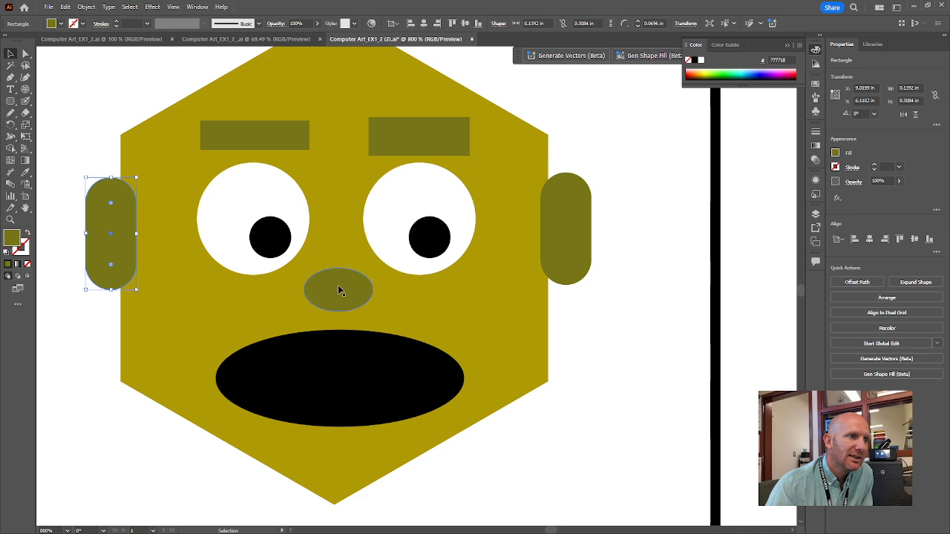
# Examine the drawn face against exercise 10's directions and look over the whole worksheet
pyautogui.click(596, 314)
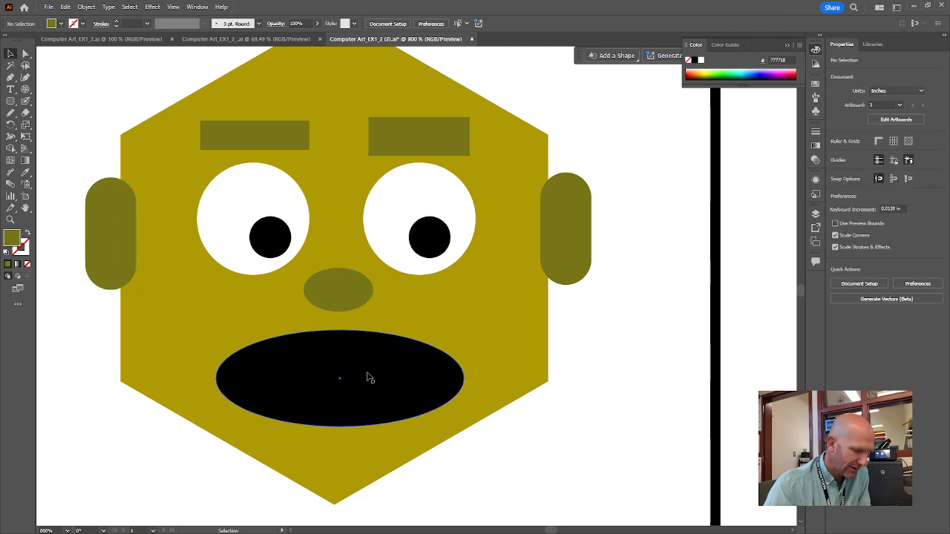
pyautogui.scroll(-4, 370, 379)
pyautogui.moveTo(446, 460); pyautogui.dragTo(388, 456)
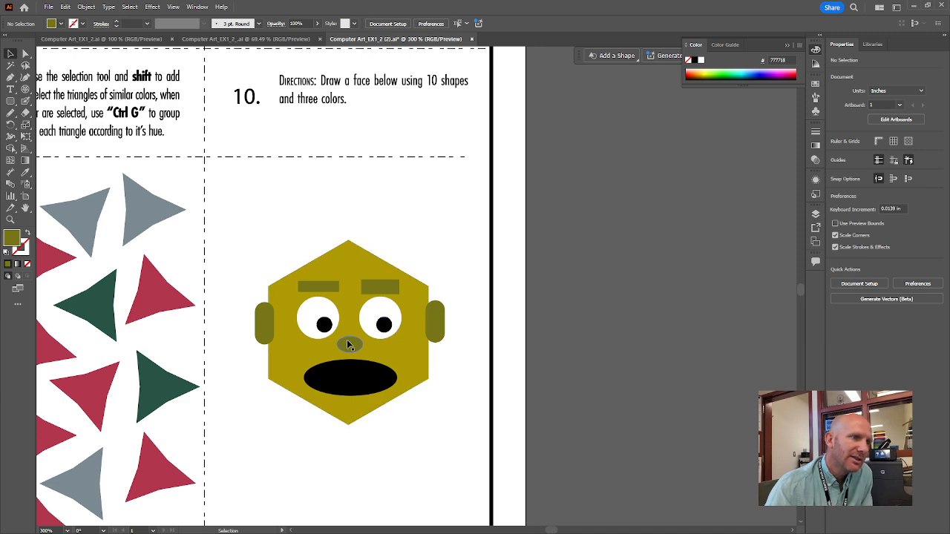
pyautogui.scroll(-5, 380, 434)
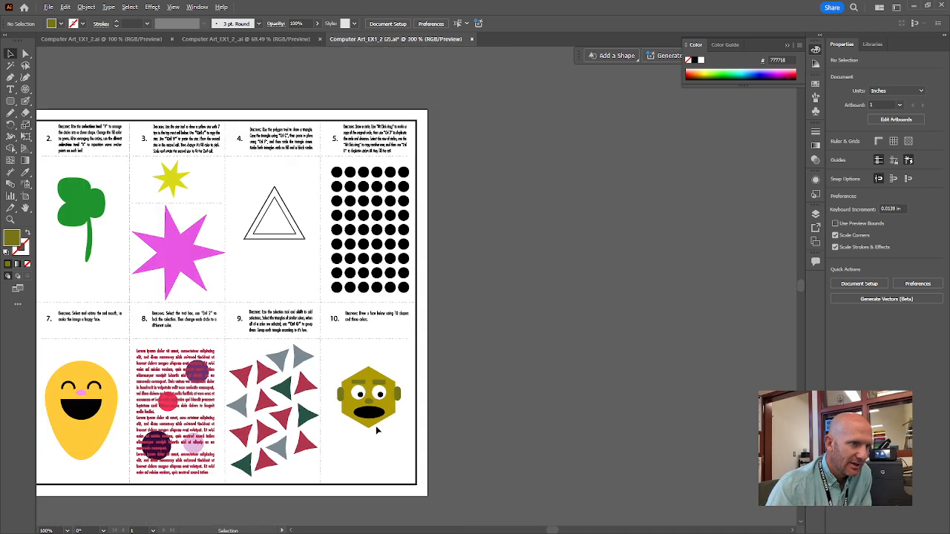
pyautogui.scroll(2, 378, 432)
pyautogui.moveTo(337, 453); pyautogui.dragTo(540, 397)
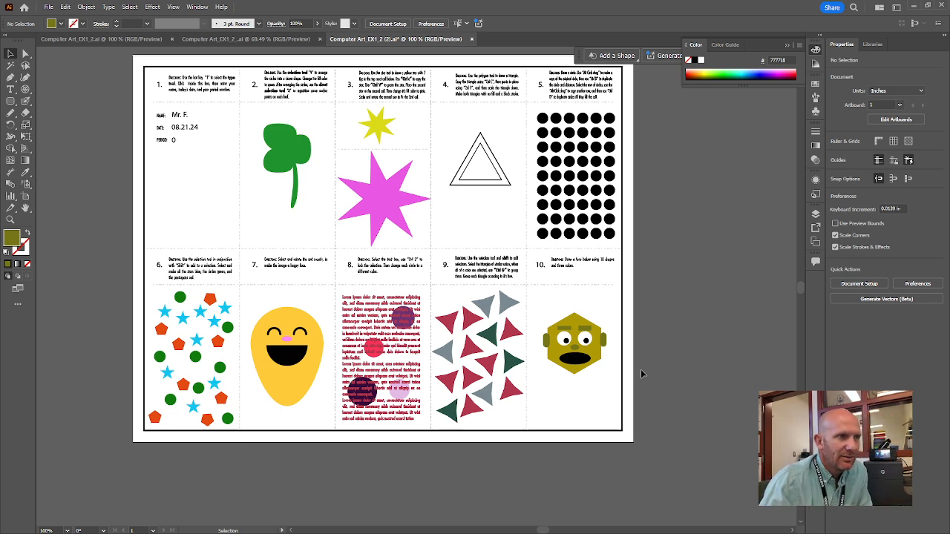
# Flatten the top of the left eye and slightly raise the bottom of the right eye by moving their anchor points with Direct Selection
pyautogui.scroll(5, 576, 359)
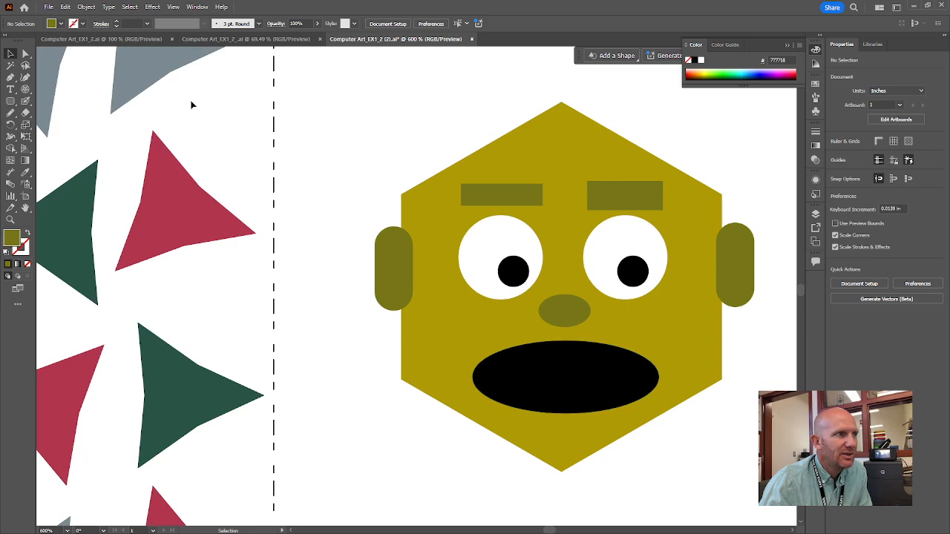
pyautogui.click(23, 55)
pyautogui.click(511, 224)
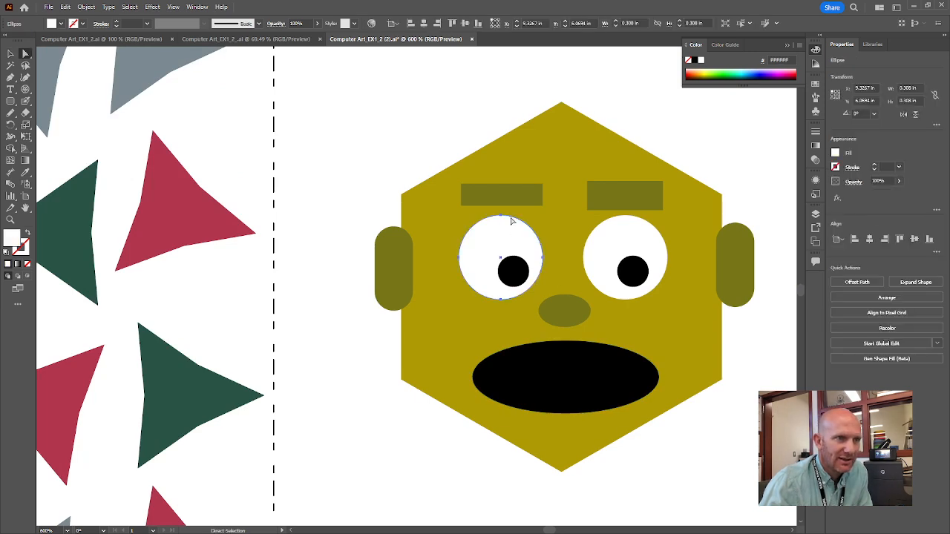
pyautogui.click(501, 217)
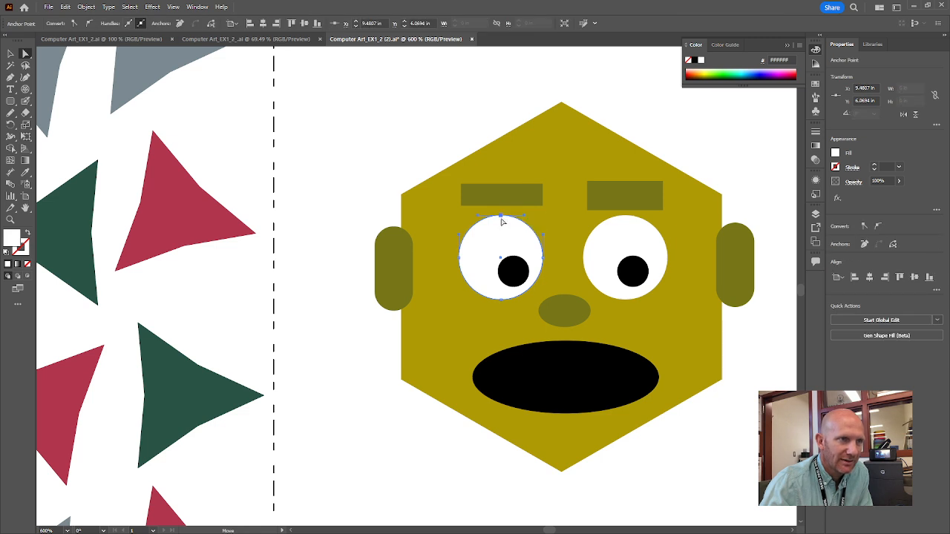
pyautogui.moveTo(501, 216); pyautogui.dragTo(501, 230)
pyautogui.click(624, 251)
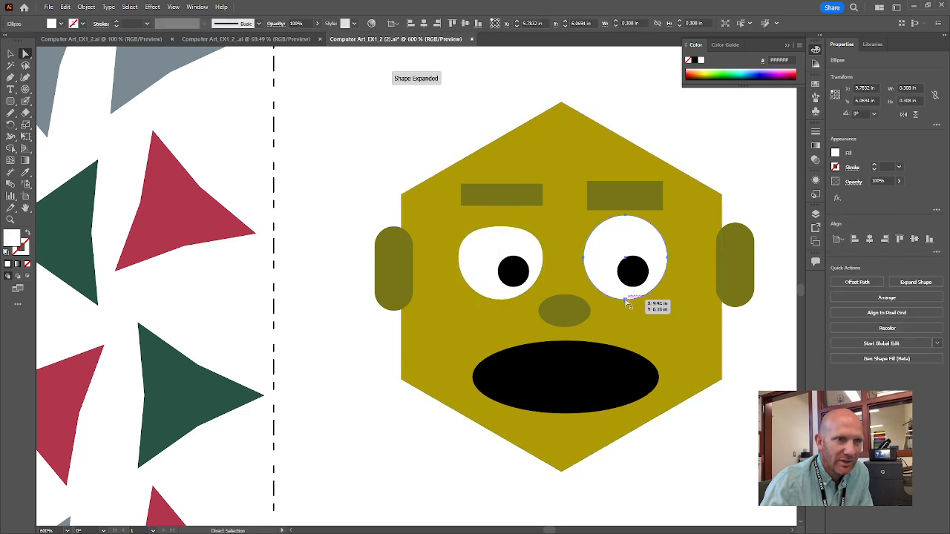
pyautogui.click(626, 300)
pyautogui.moveTo(626, 301); pyautogui.dragTo(625, 294)
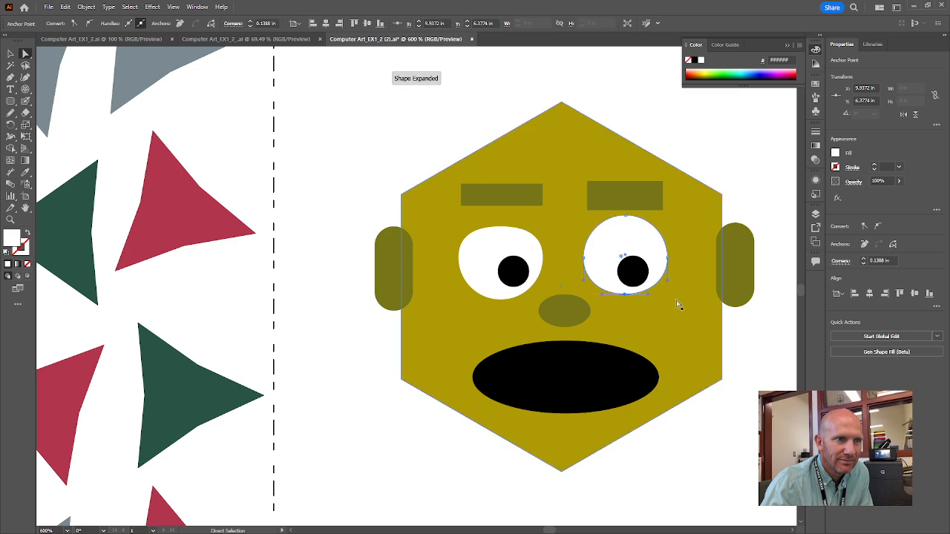
# Slant both eyebrows into an angry look by moving each rectangle's inner upper corner outward
pyautogui.click(520, 200)
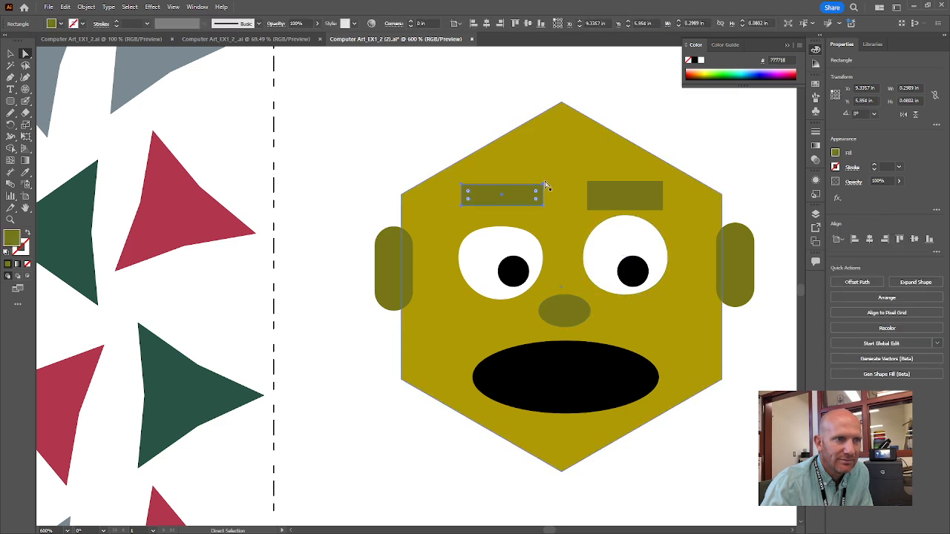
pyautogui.moveTo(544, 187); pyautogui.dragTo(516, 189)
pyautogui.click(586, 182)
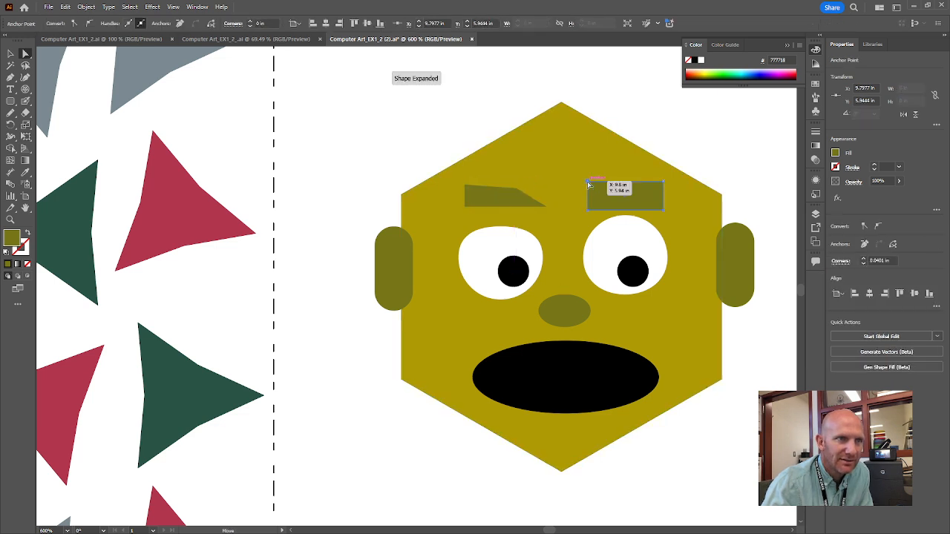
pyautogui.moveTo(587, 182); pyautogui.dragTo(617, 187)
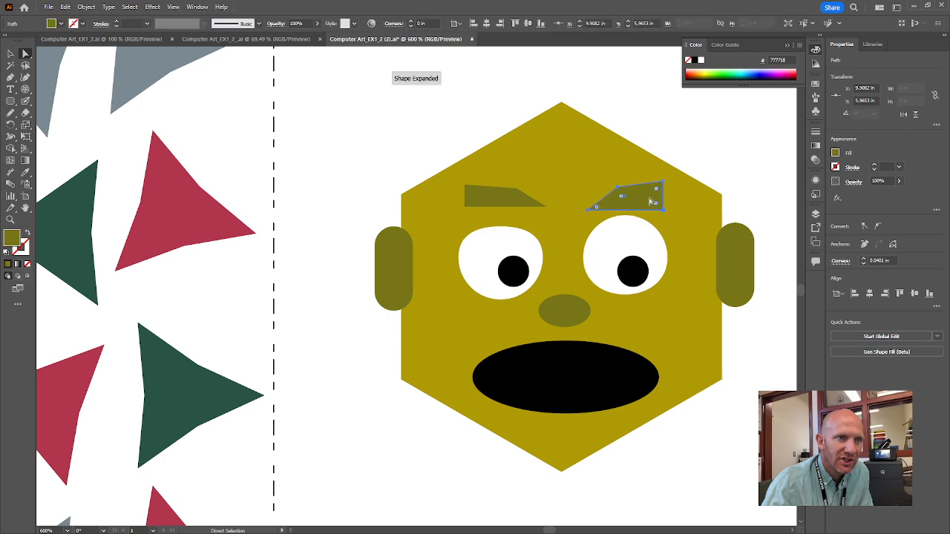
# Narrow the right ear by moving its two inner-edge anchor points outward to the hexagon's edge
pyautogui.click(740, 276)
pyautogui.click(717, 242)
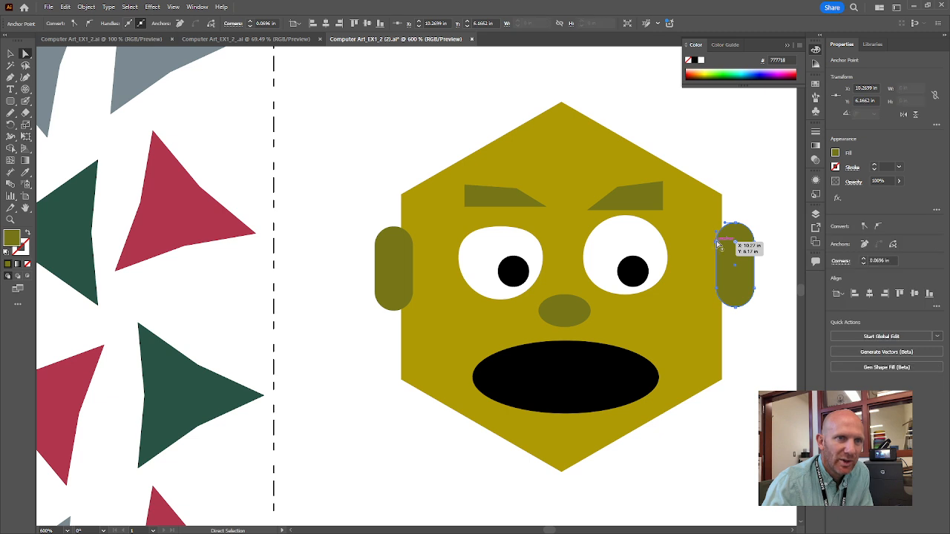
pyautogui.moveTo(718, 242); pyautogui.dragTo(721, 243)
pyautogui.moveTo(718, 289); pyautogui.dragTo(721, 292)
pyautogui.click(751, 381)
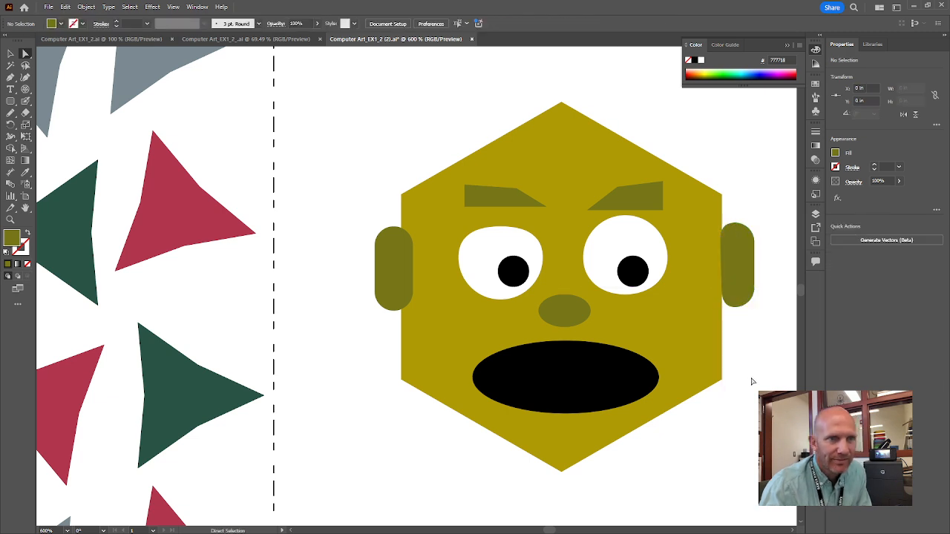
# Flatten the mouth by lowering its top anchor point about 0.08 in, and move the whole mouth slightly up on the face
pyautogui.click(573, 374)
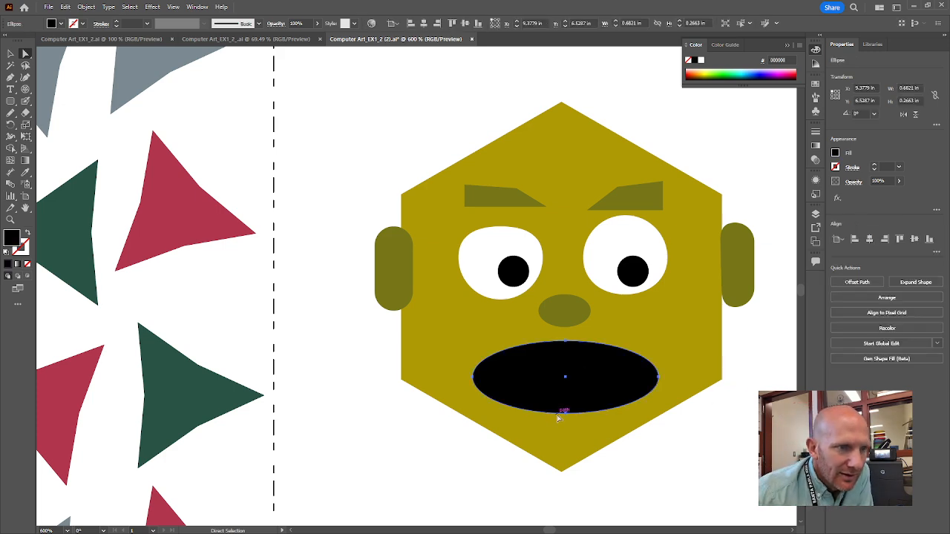
pyautogui.click(566, 414)
pyautogui.click(567, 344)
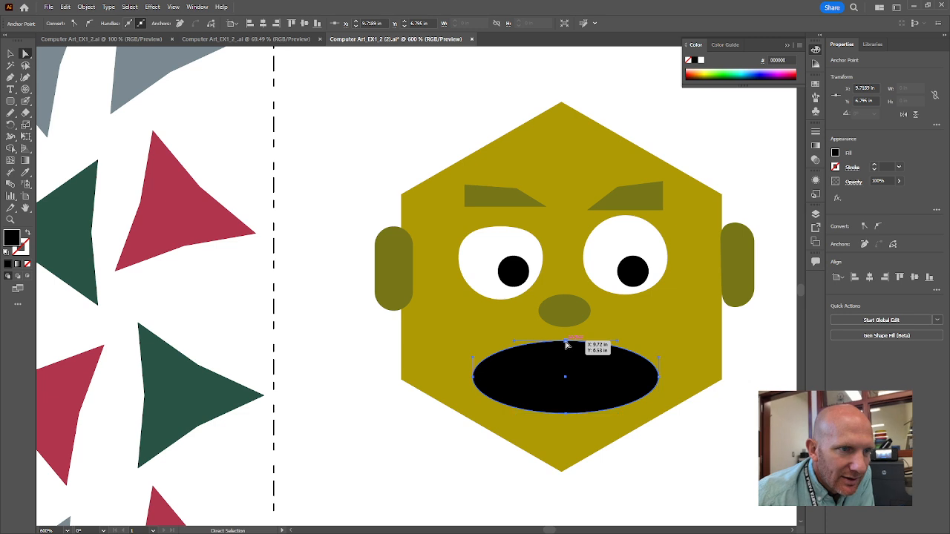
pyautogui.moveTo(567, 343); pyautogui.dragTo(567, 364)
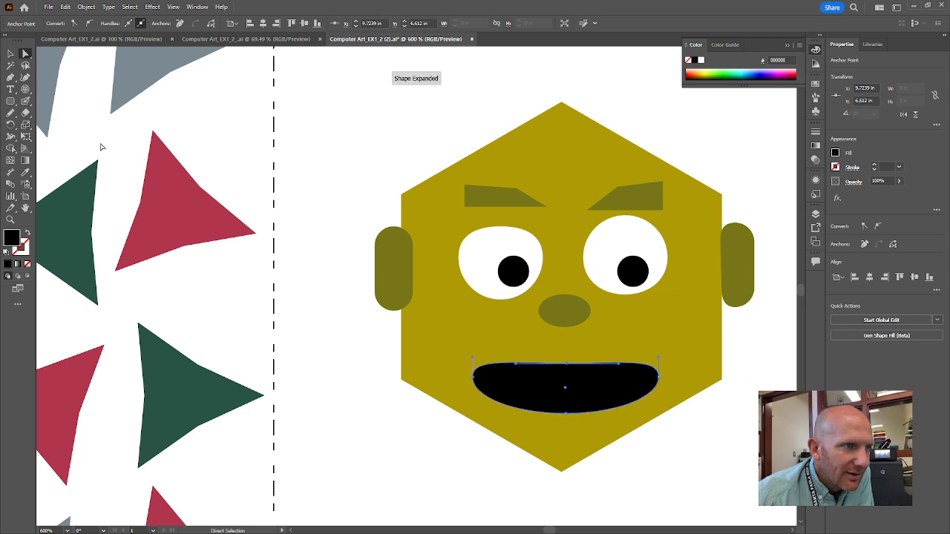
pyautogui.click(11, 53)
pyautogui.click(250, 339)
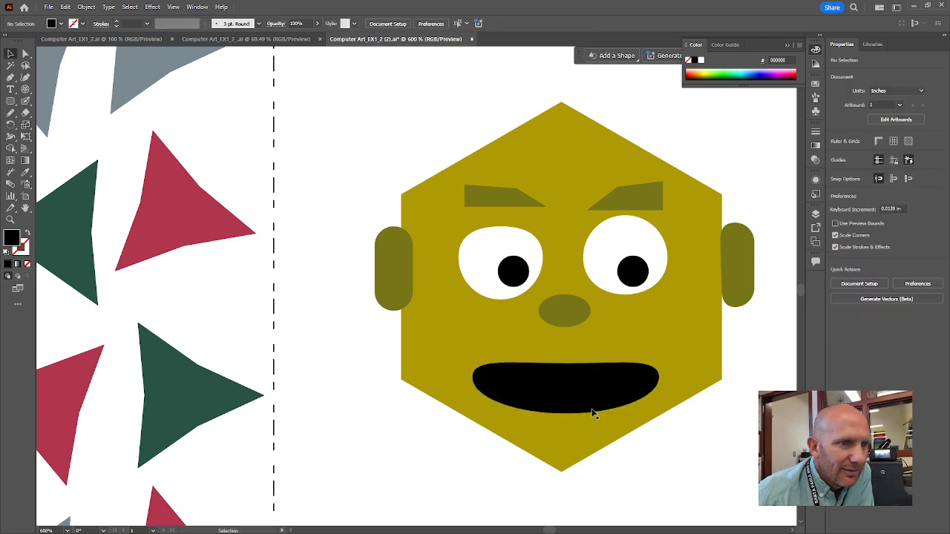
pyautogui.moveTo(600, 381); pyautogui.dragTo(598, 374)
pyautogui.click(662, 449)
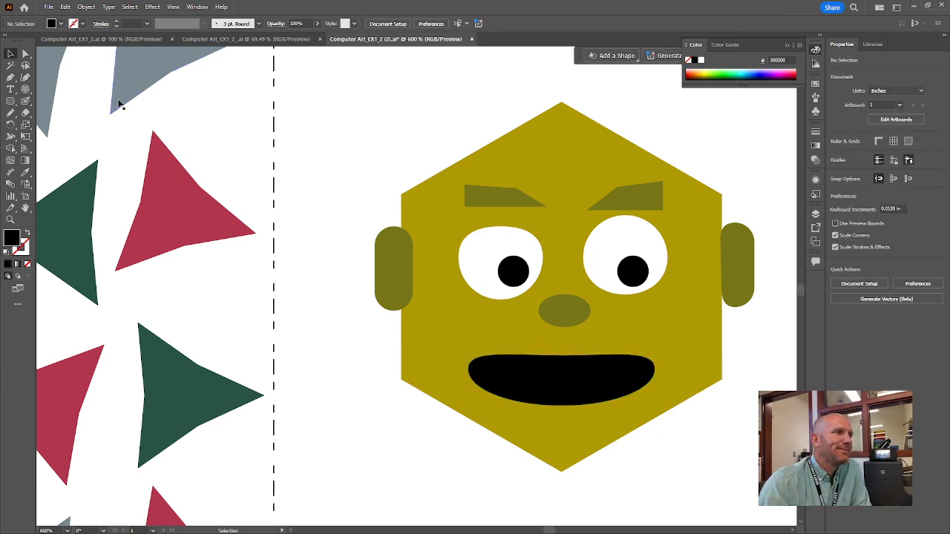
# Lower the head hexagon's top corner point by about 0.16 in to shorten the forehead
pyautogui.click(25, 54)
pyautogui.click(523, 132)
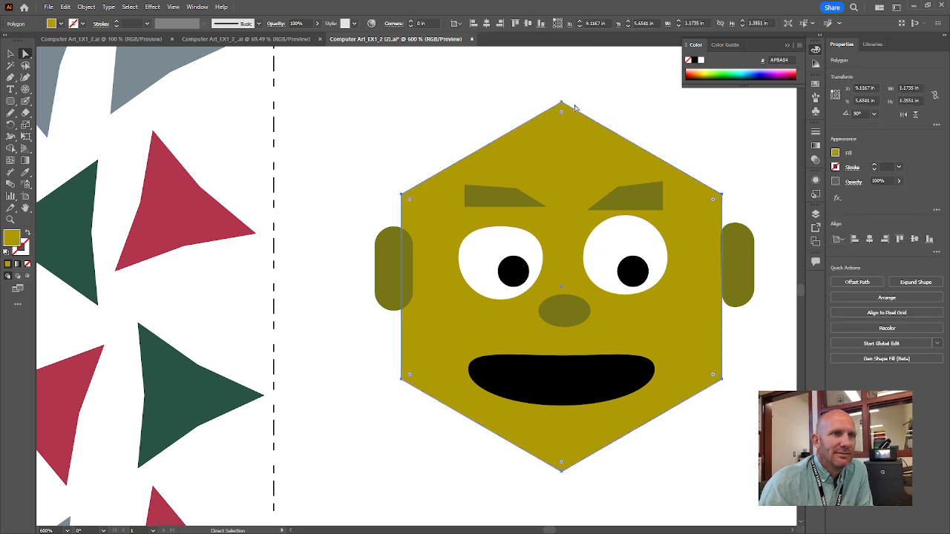
pyautogui.moveTo(562, 103); pyautogui.dragTo(558, 145)
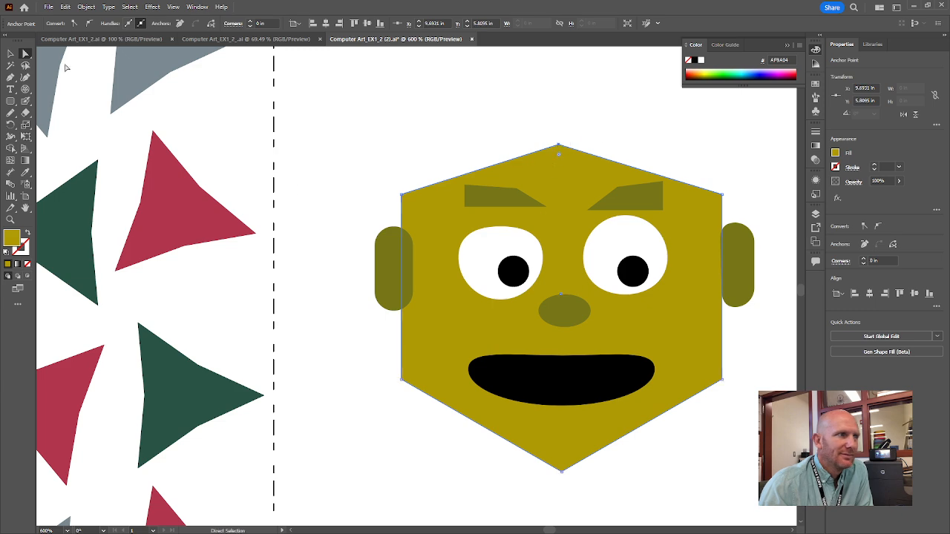
pyautogui.click(11, 54)
pyautogui.click(412, 120)
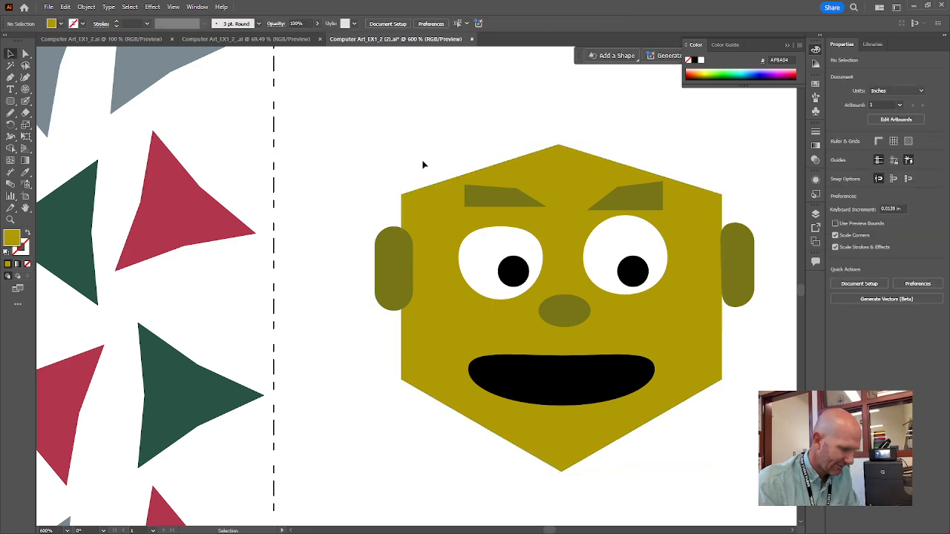
# Start saving the completed worksheet with Save As
pyautogui.hotkey('ctrl', '0')
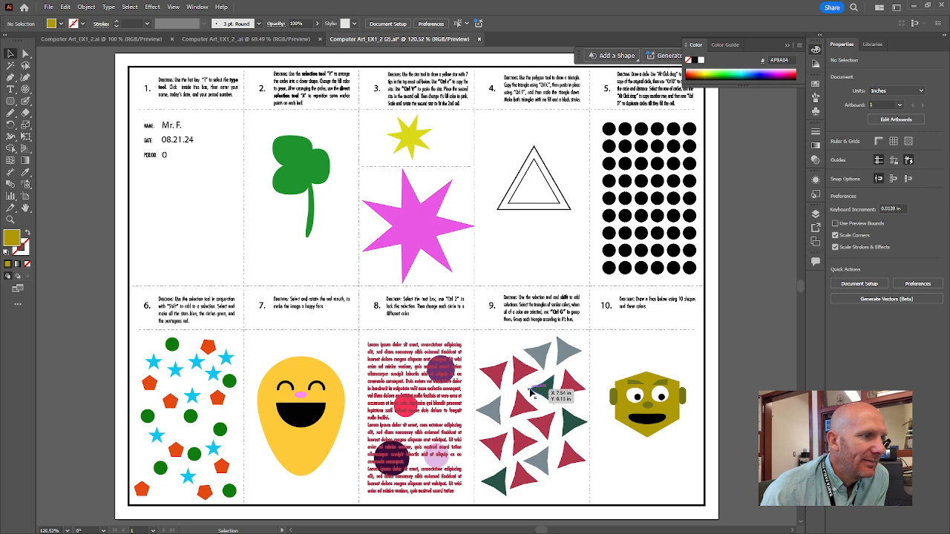
pyautogui.click(50, 7)
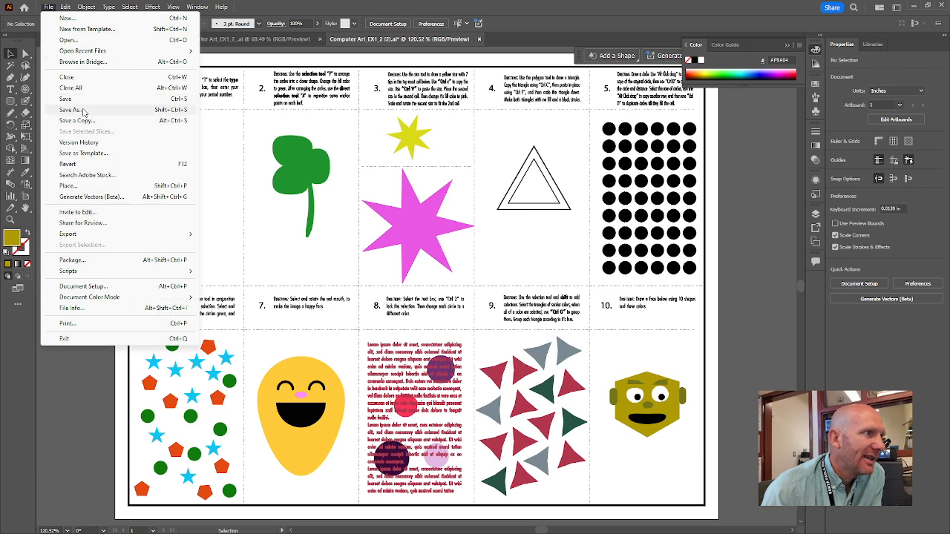